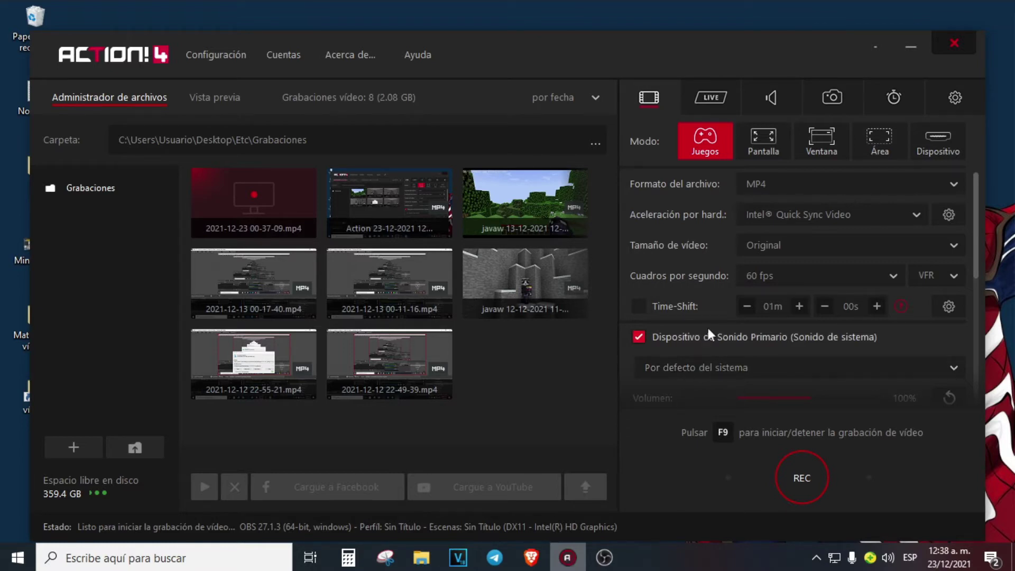
# Compare the Pantalla and Juegos recording modes, finishing in Juegos mode.
pyautogui.click(759, 137)
pyautogui.click(717, 138)
pyautogui.click(753, 150)
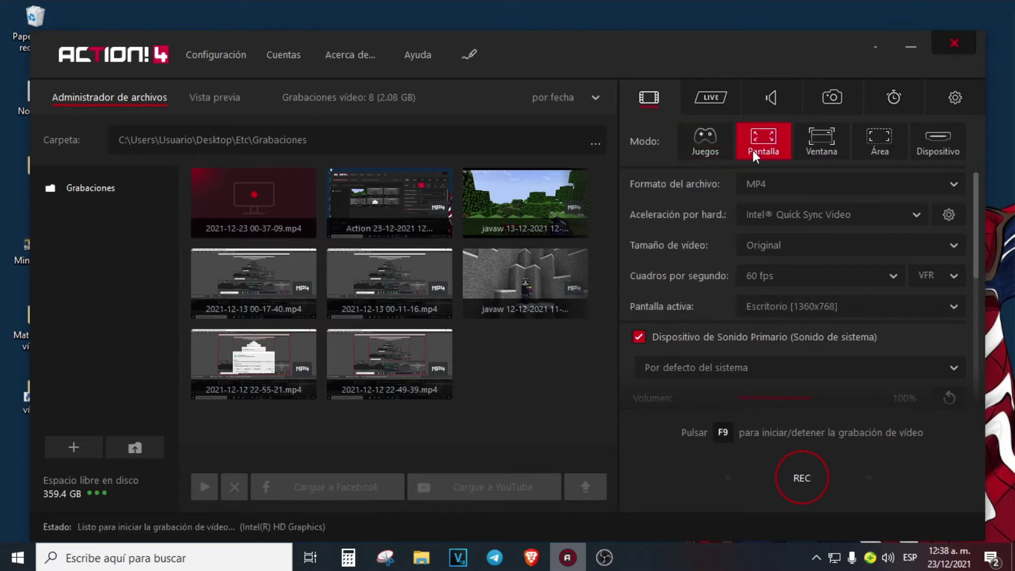
pyautogui.click(726, 145)
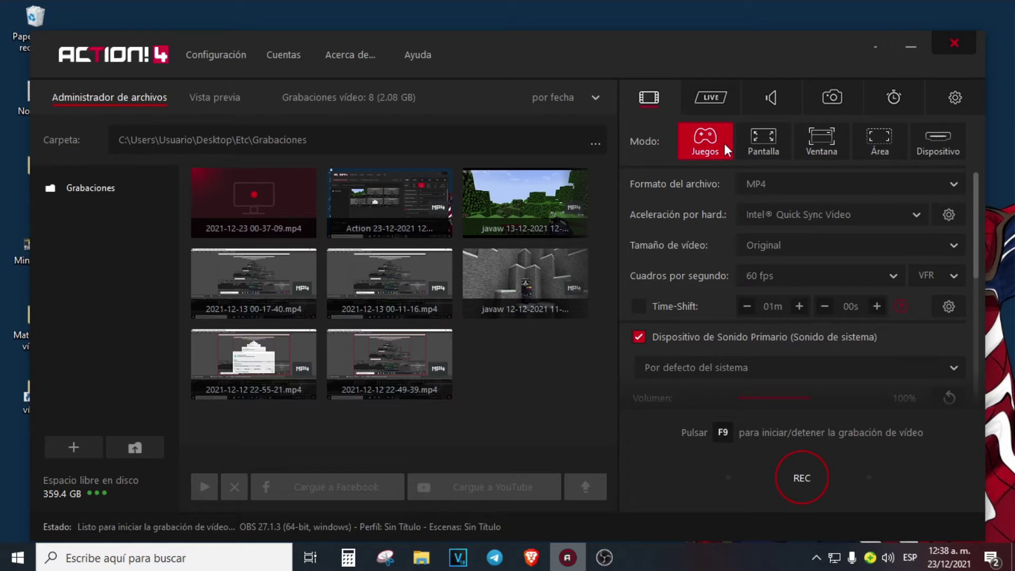
pyautogui.click(742, 145)
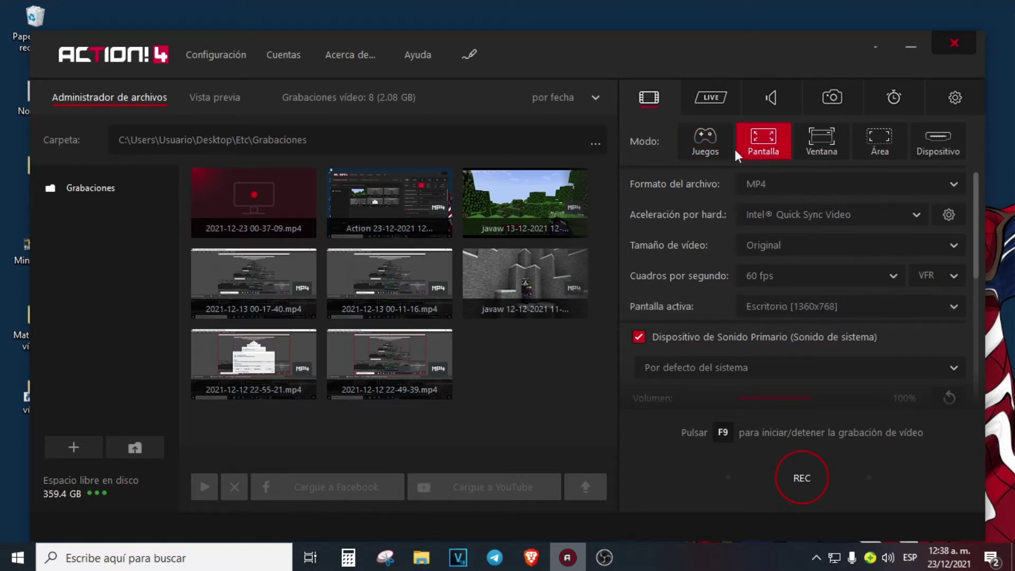
pyautogui.click(717, 144)
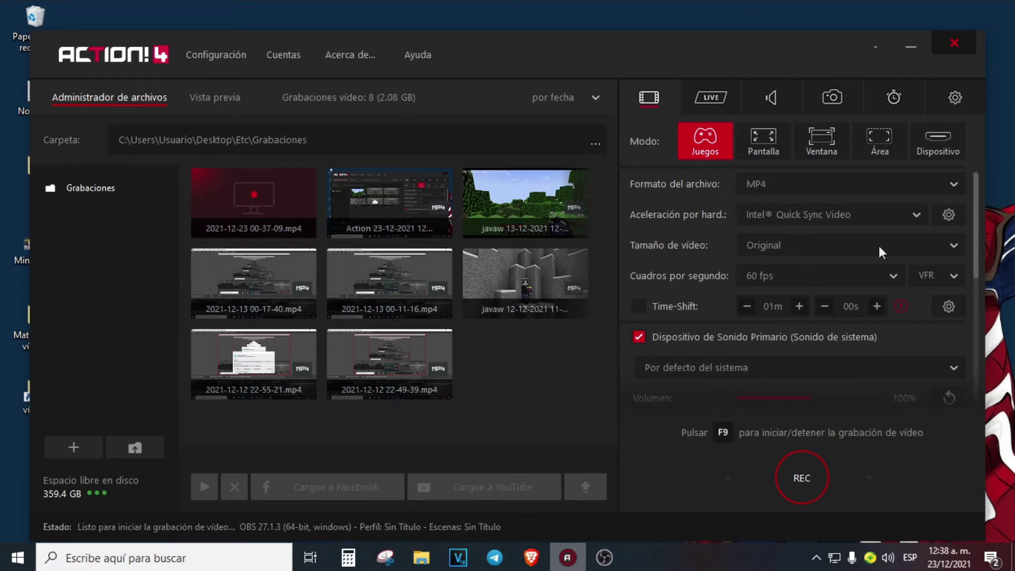
# Review the available file formats and hardware acceleration options for video recording.
pyautogui.click(814, 189)
pyautogui.click(813, 189)
pyautogui.click(817, 216)
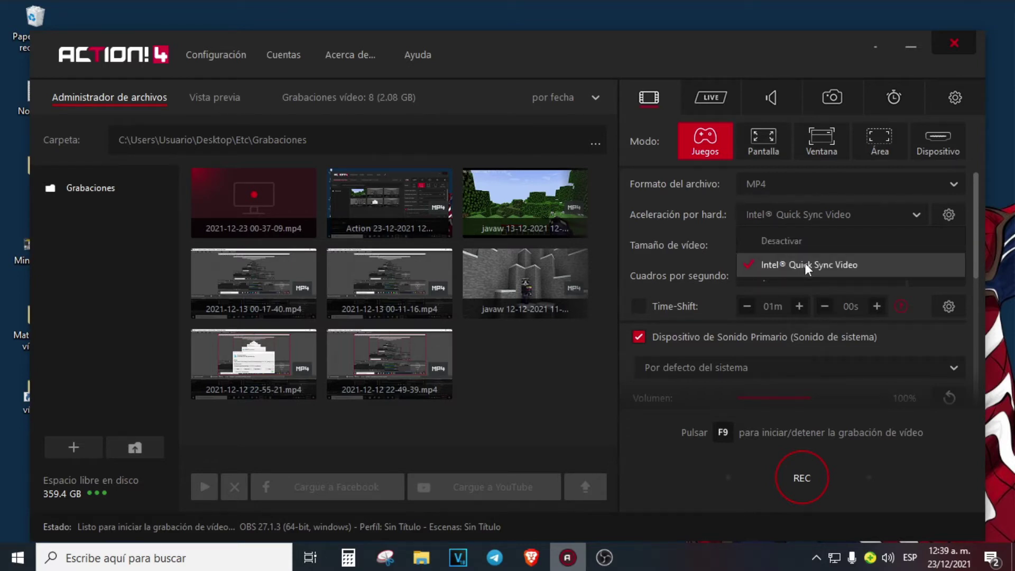
pyautogui.click(807, 216)
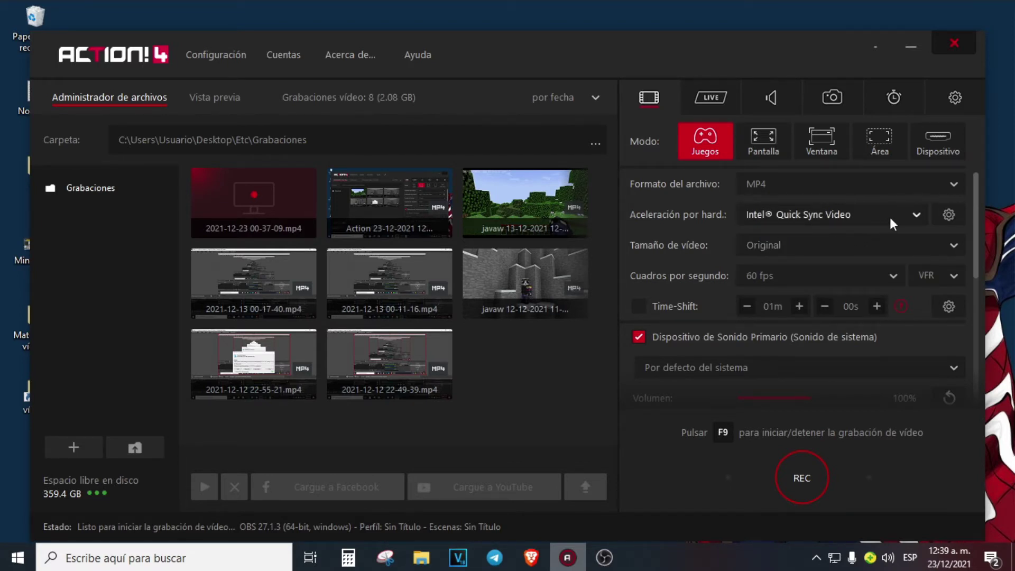
# Inspect the GPU and Preset choices in the Intel hardware acceleration settings, then close them.
pyautogui.click(948, 217)
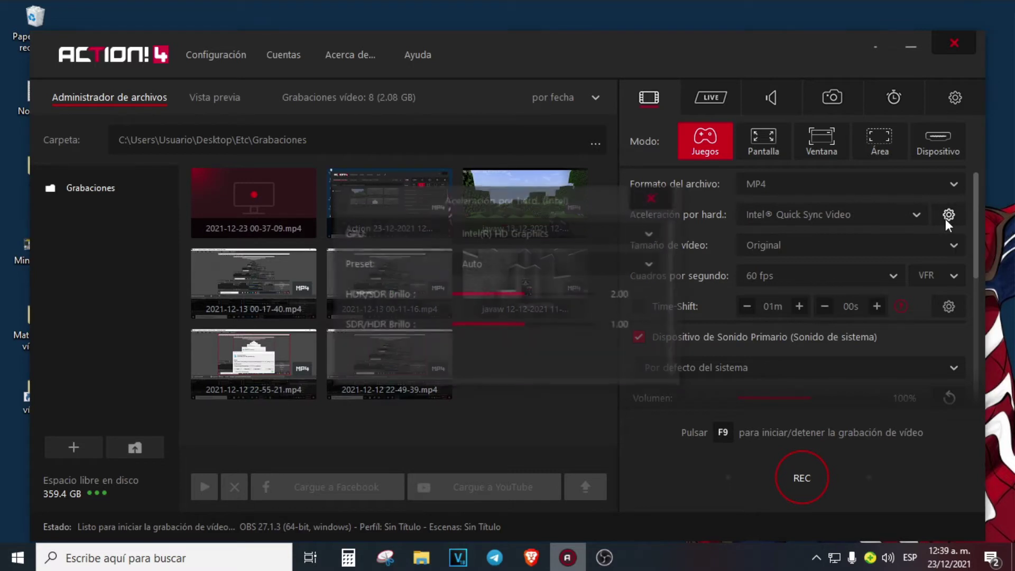
pyautogui.click(564, 233)
pyautogui.click(552, 259)
pyautogui.click(542, 267)
pyautogui.click(541, 267)
pyautogui.click(542, 266)
pyautogui.click(503, 256)
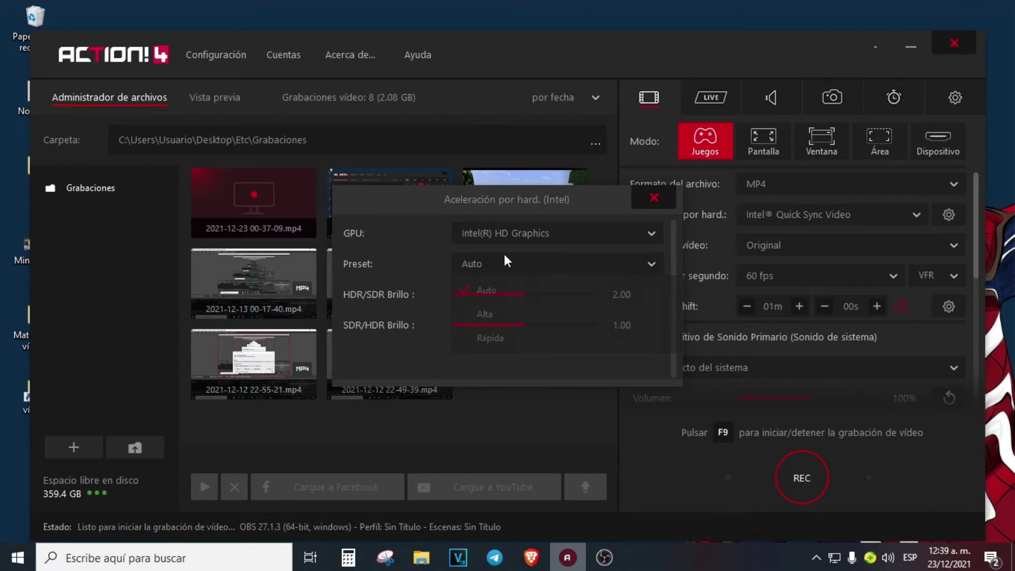
pyautogui.click(645, 204)
# Review the available video sizes and frame rates for recording.
pyautogui.click(766, 249)
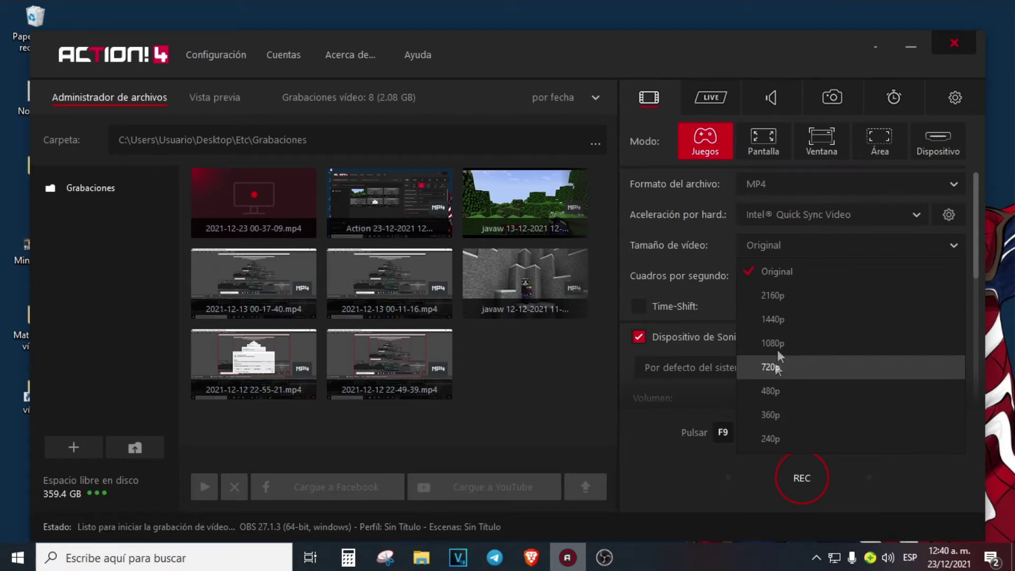
pyautogui.click(768, 249)
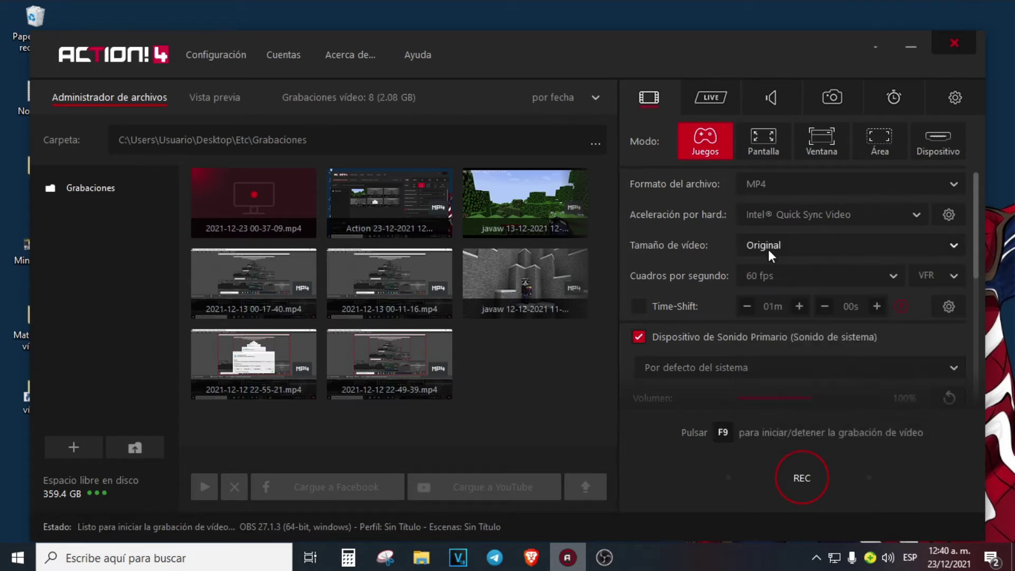
pyautogui.click(894, 277)
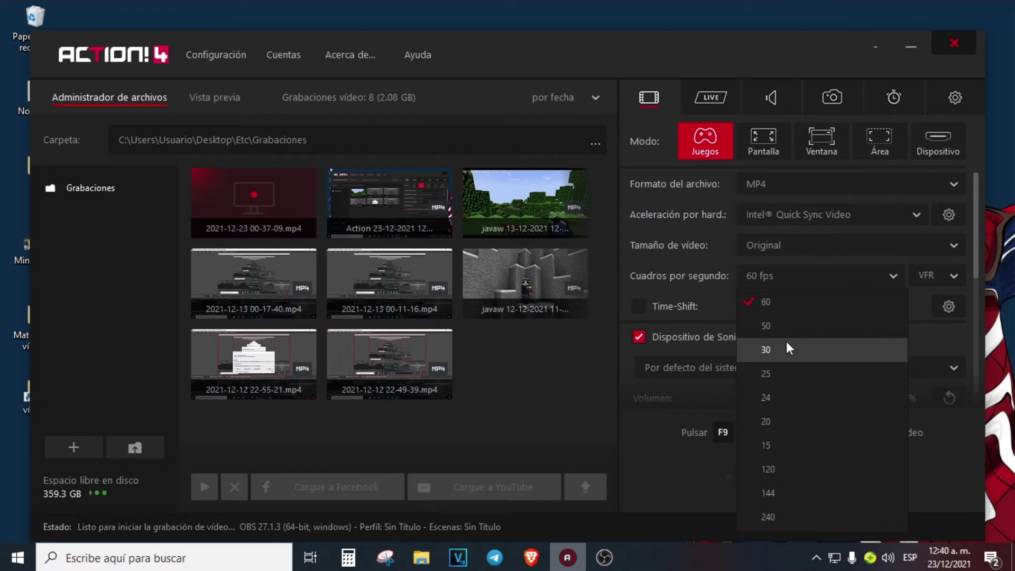
pyautogui.click(795, 283)
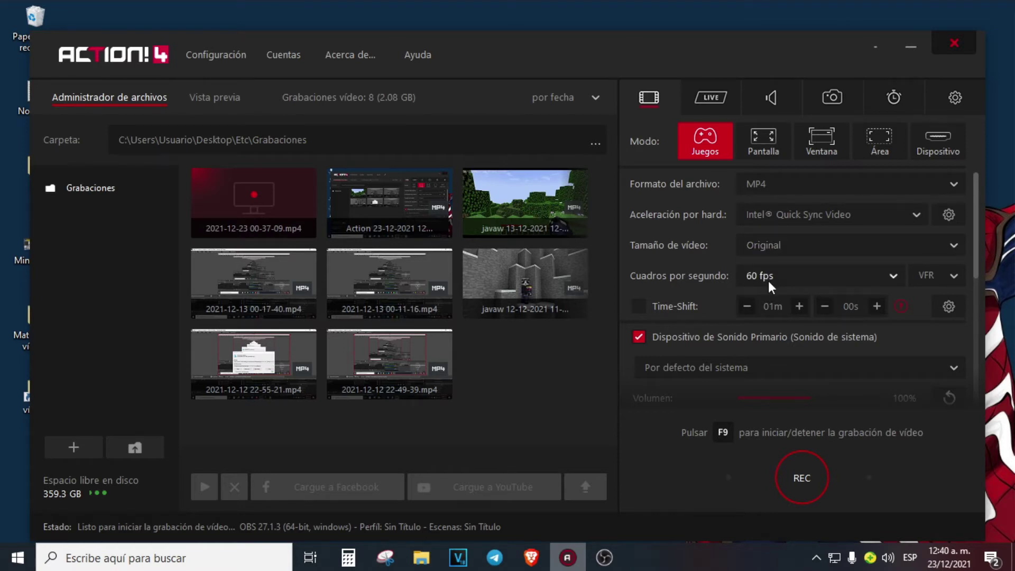
# Check which devices can be chosen as the primary sound device for system audio.
pyautogui.scroll(-1, 809, 277)
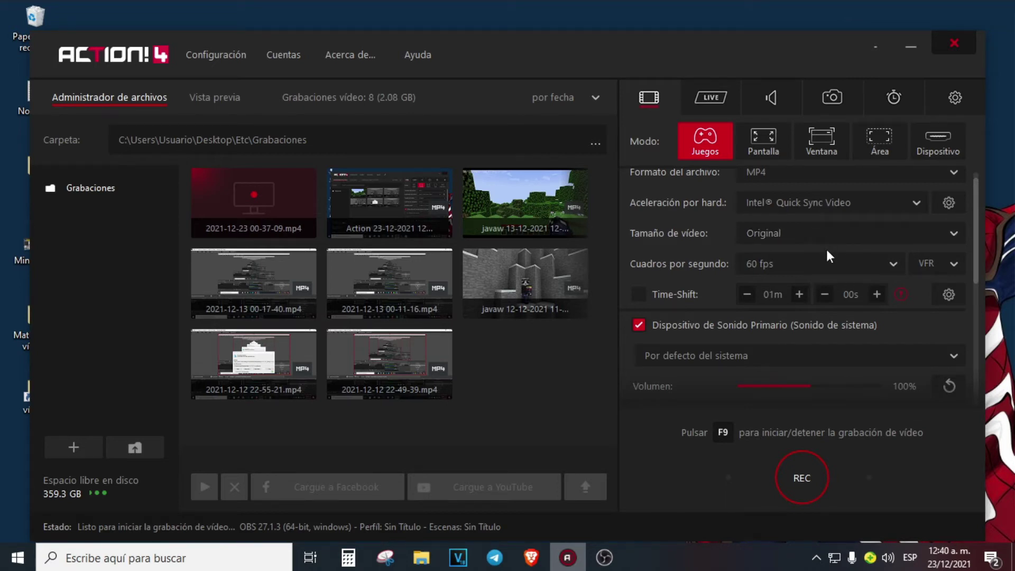
pyautogui.scroll(-1, 827, 251)
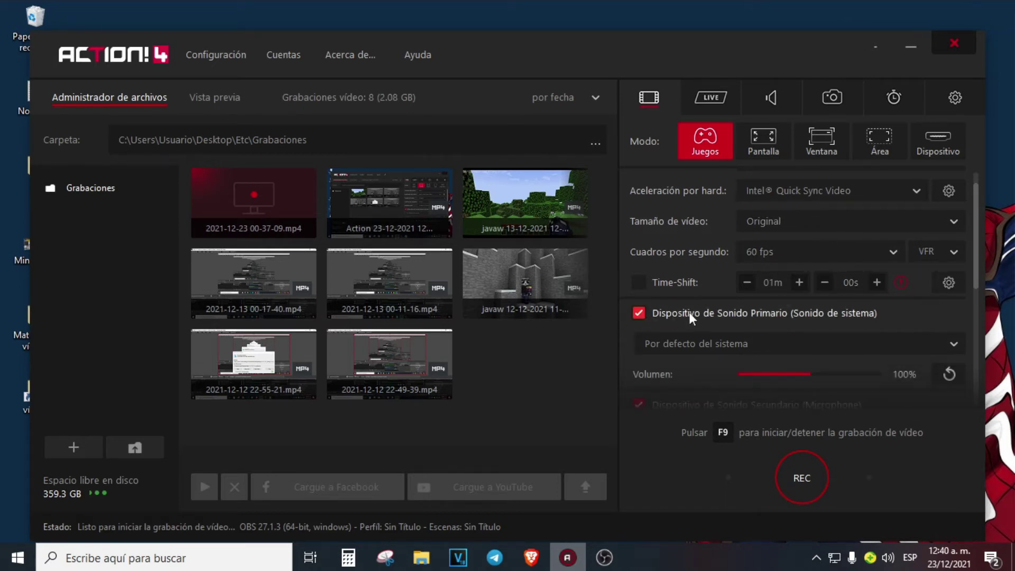
pyautogui.scroll(-1, 689, 312)
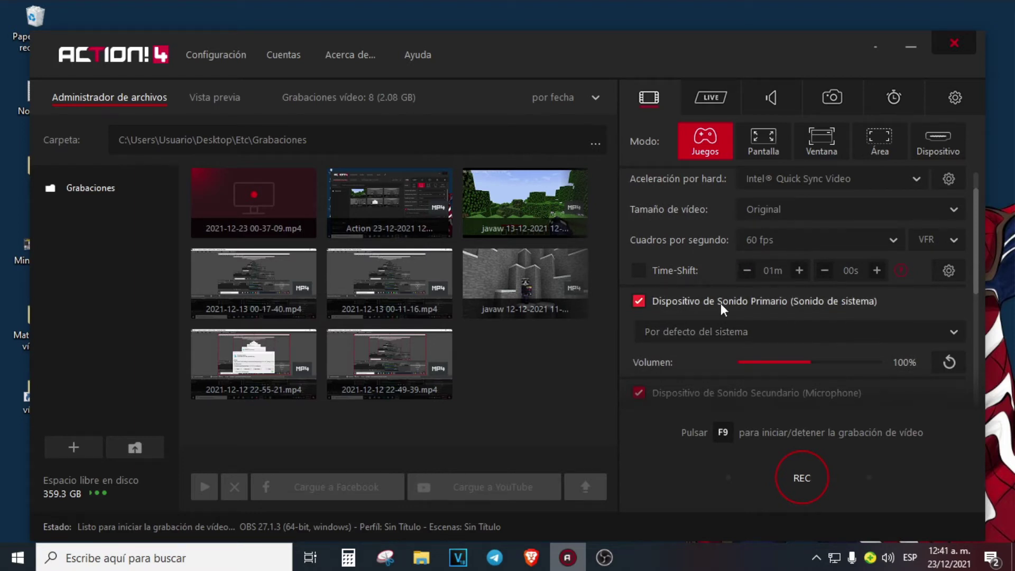
pyautogui.scroll(-2, 761, 322)
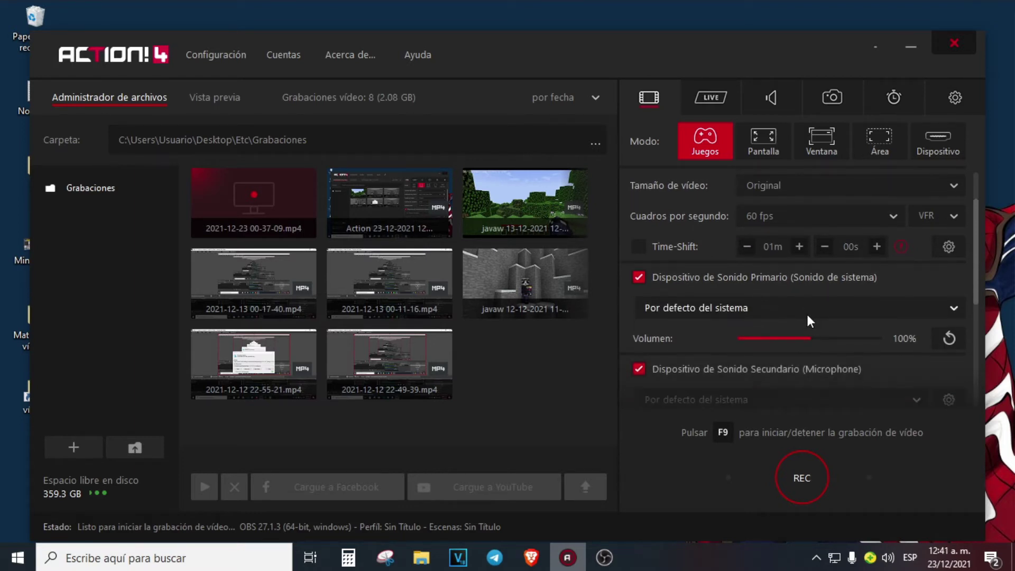
pyautogui.click(709, 309)
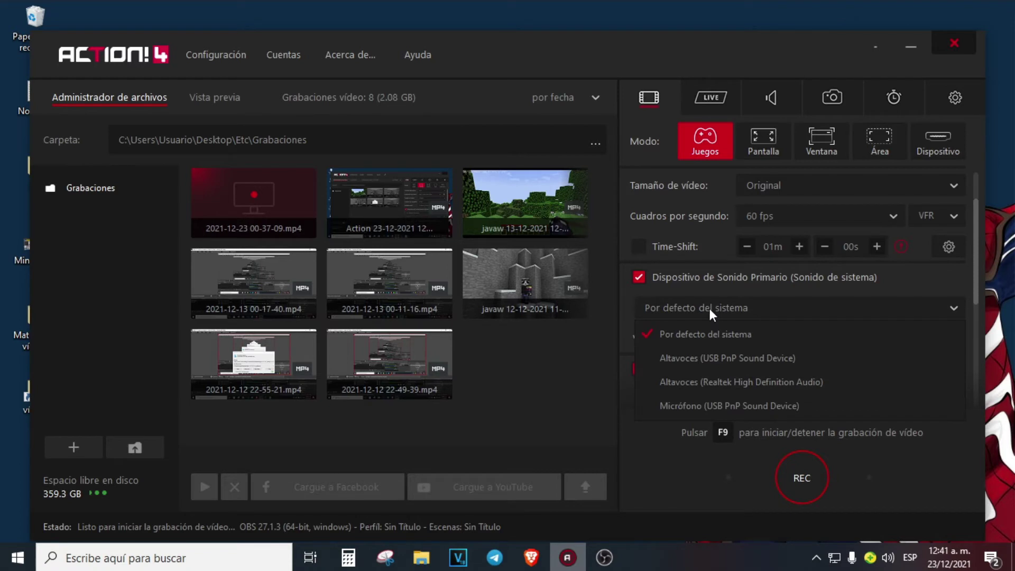
pyautogui.click(709, 308)
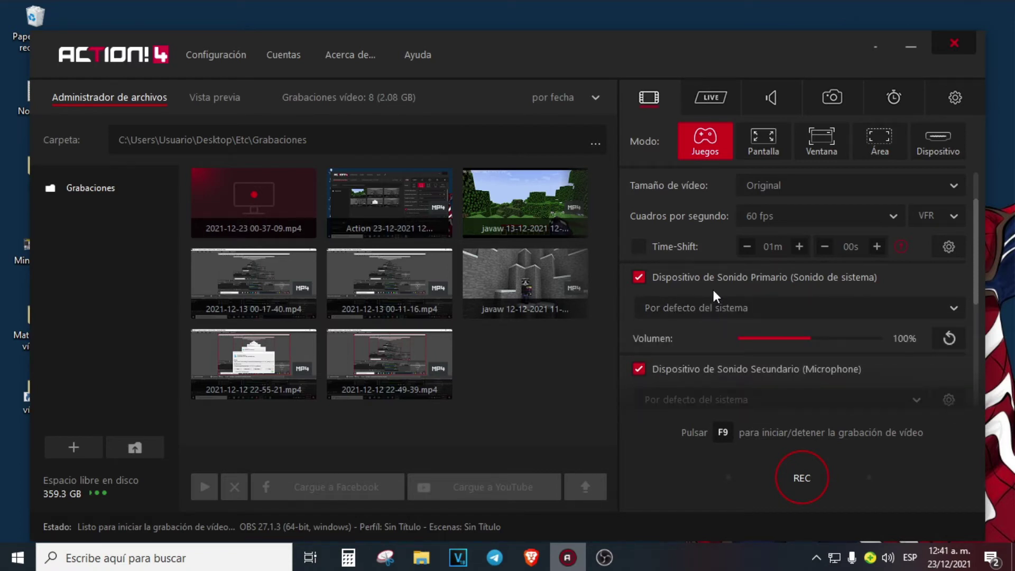
# Set the secondary sound device (microphone) to Micrófono (USB PnP Sound Device).
pyautogui.scroll(-2, 731, 312)
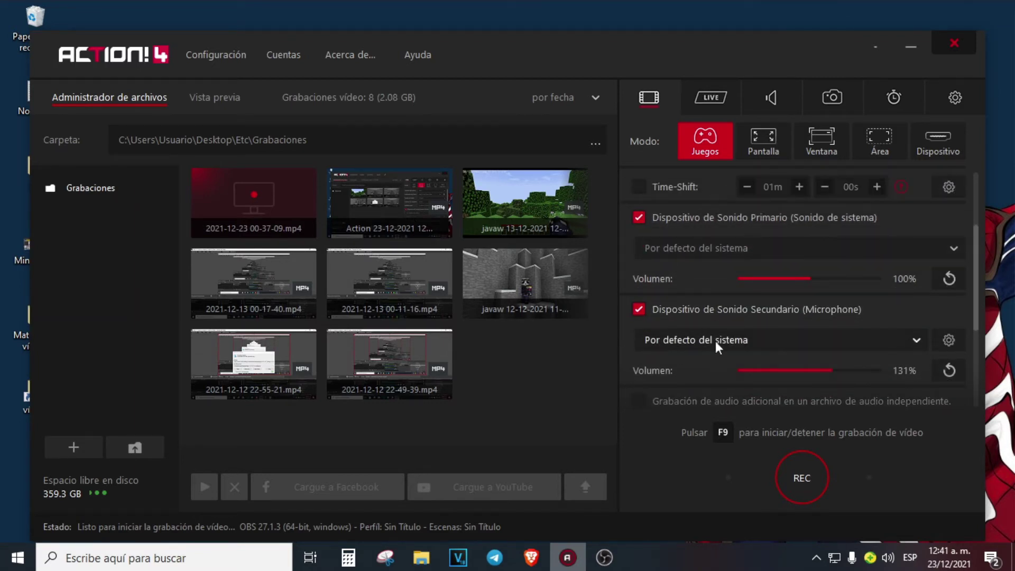
pyautogui.scroll(1, 715, 333)
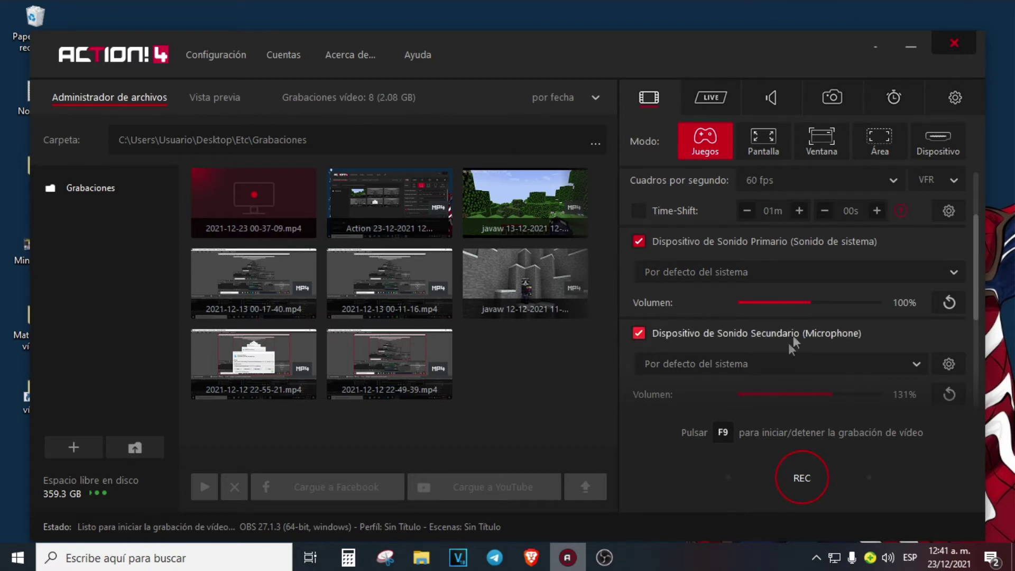
pyautogui.click(746, 370)
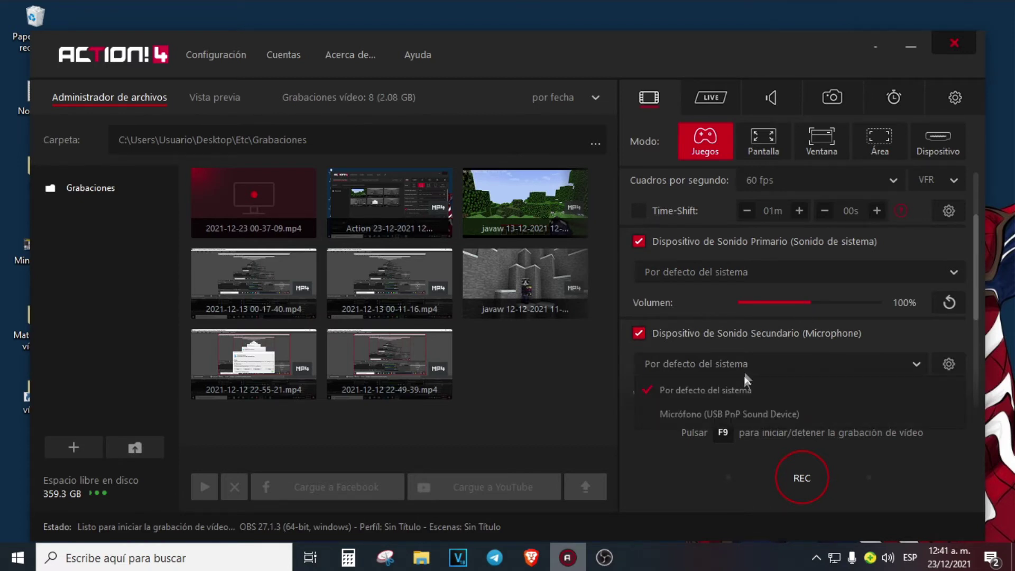
pyautogui.click(726, 410)
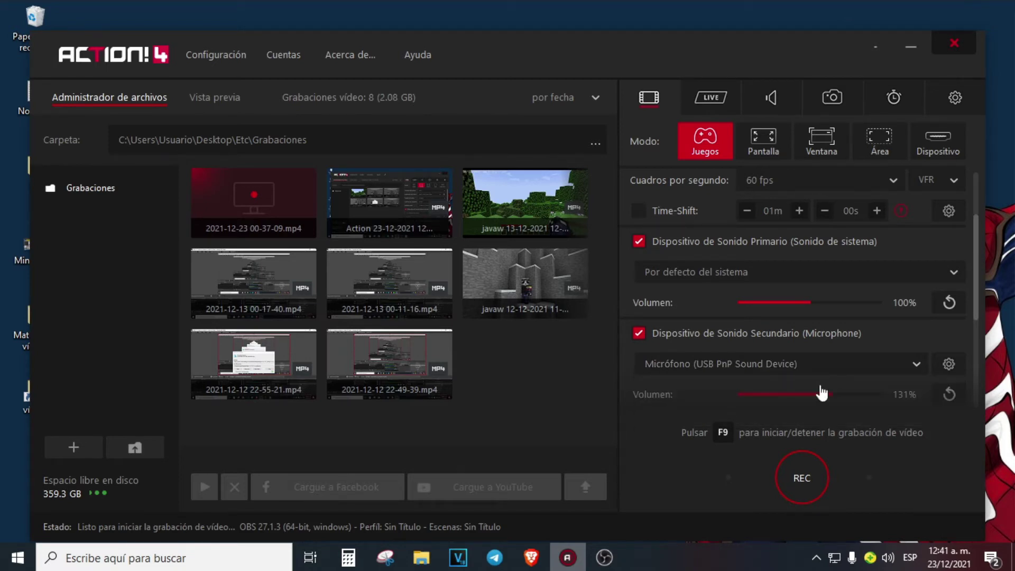
pyautogui.click(677, 364)
pyautogui.click(683, 388)
pyautogui.click(702, 364)
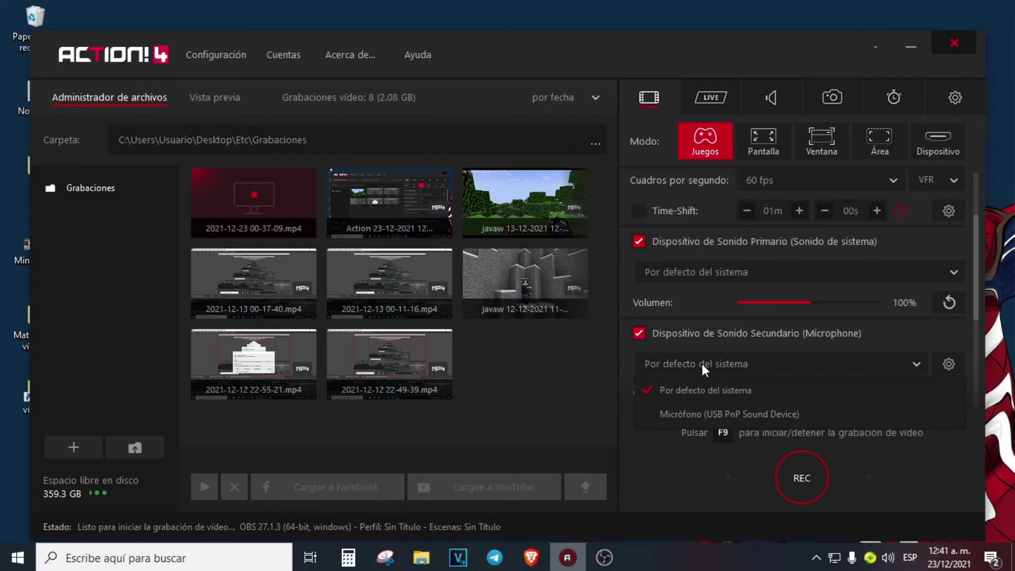
pyautogui.click(689, 413)
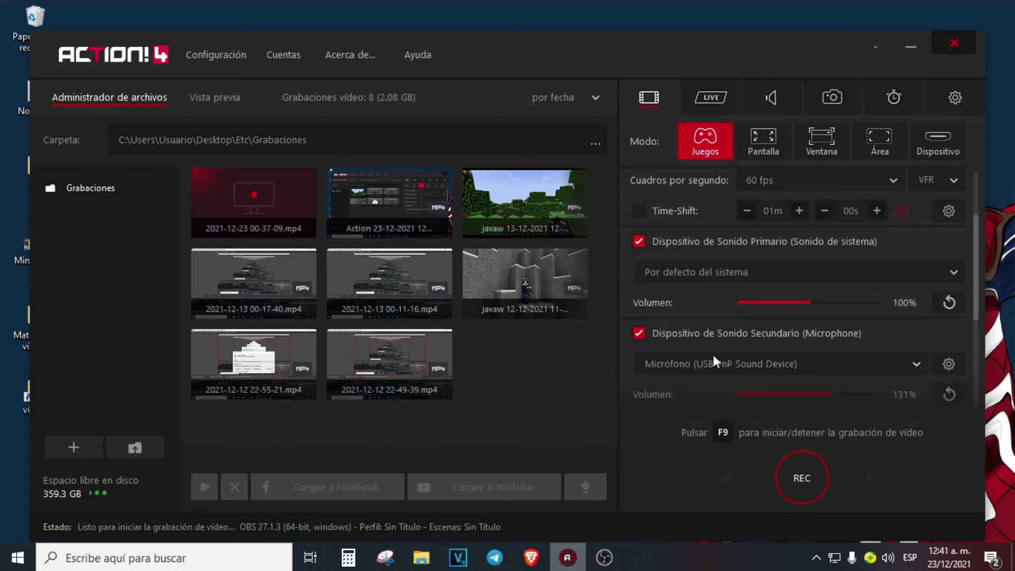
# Examine the microphone's advanced settings, including its recording mode options, and close them.
pyautogui.scroll(-2, 740, 362)
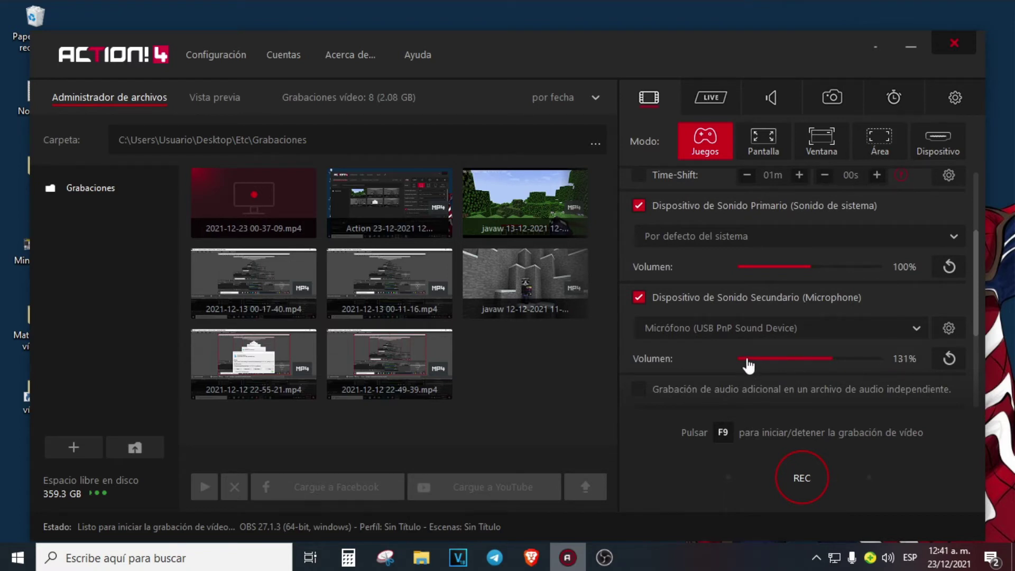
pyautogui.click(957, 328)
pyautogui.scroll(-1, 461, 262)
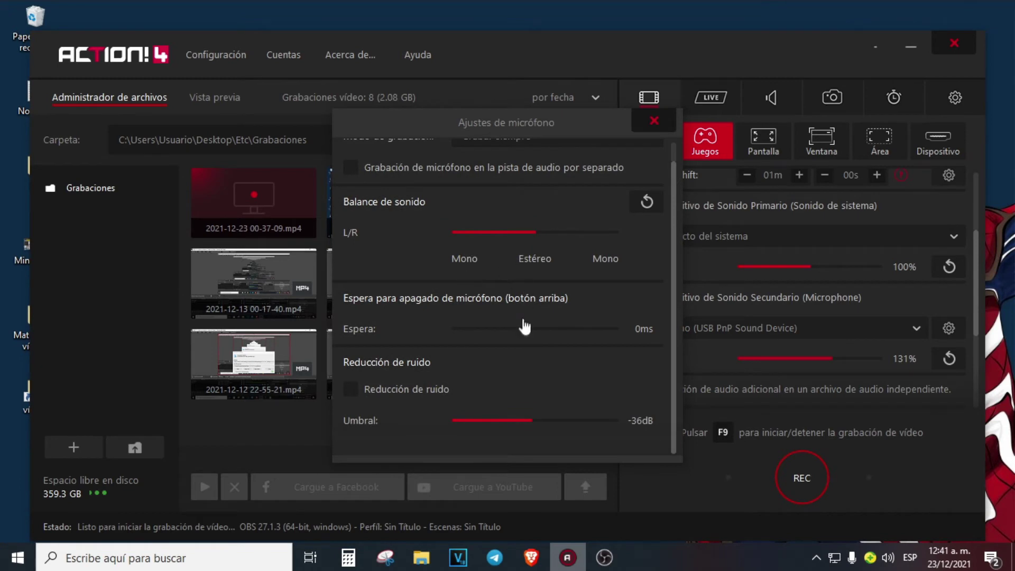
pyautogui.scroll(1, 452, 281)
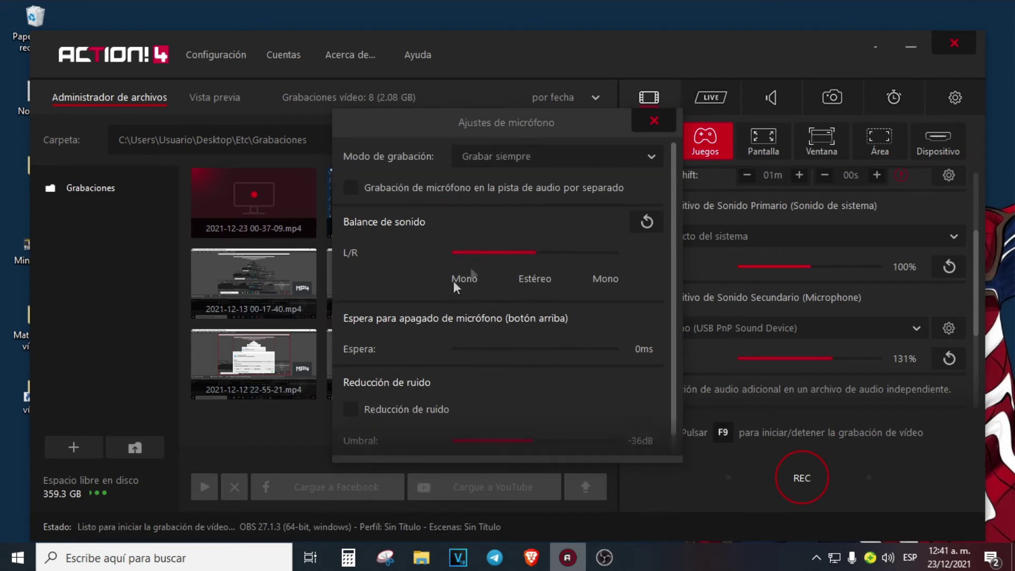
pyautogui.click(502, 157)
pyautogui.click(502, 156)
pyautogui.click(497, 191)
pyautogui.click(654, 121)
# Review the webcam choices and the device options for recording additional audio to an independent file.
pyautogui.scroll(-1, 760, 282)
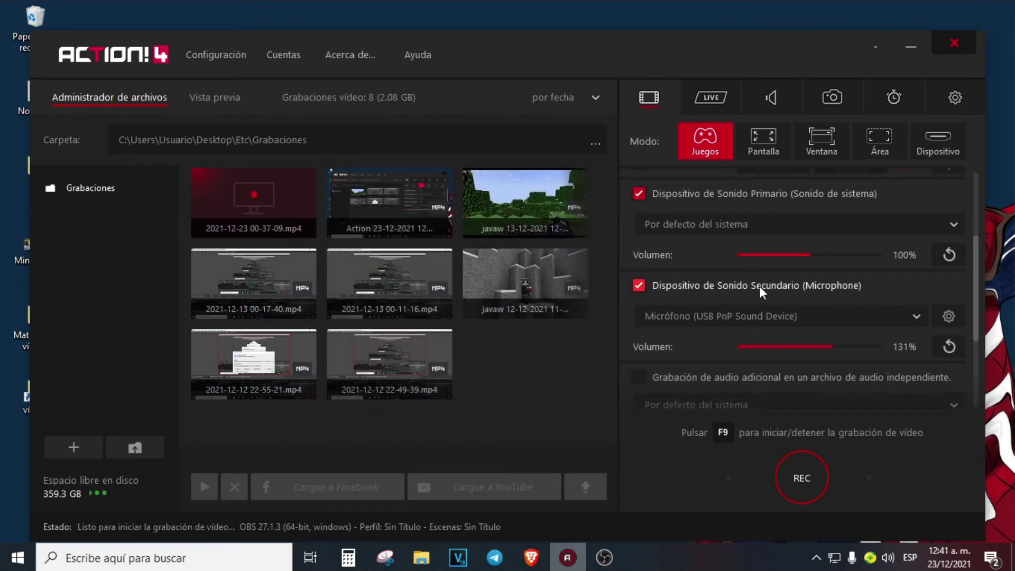
pyautogui.scroll(-5, 759, 288)
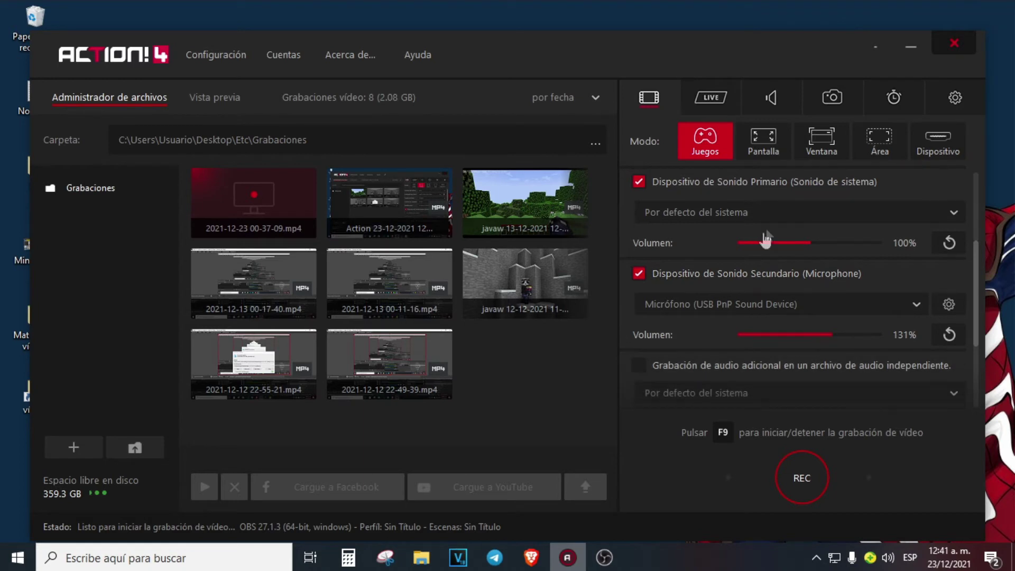
pyautogui.scroll(-7, 710, 327)
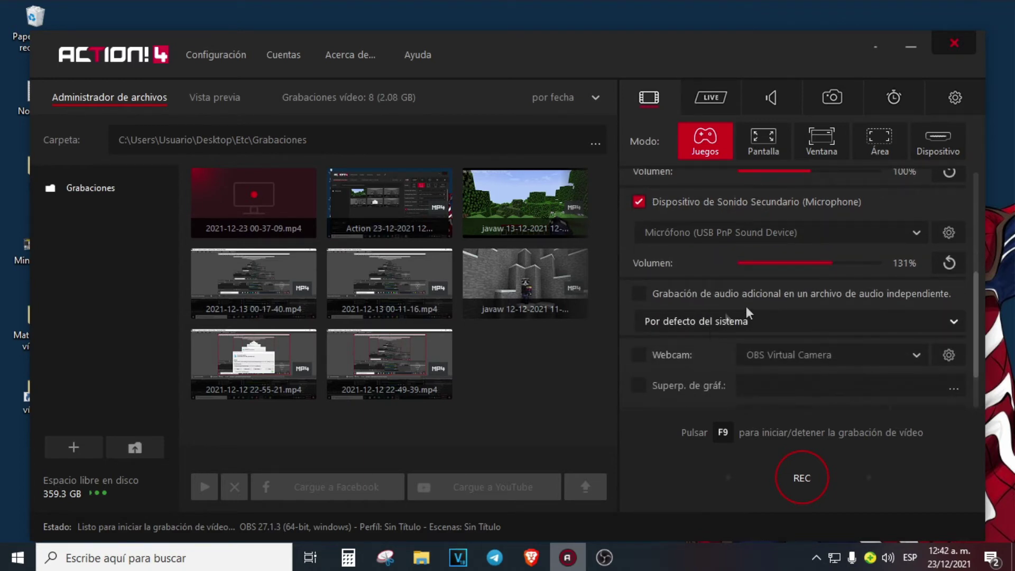
pyautogui.click(688, 298)
pyautogui.click(687, 297)
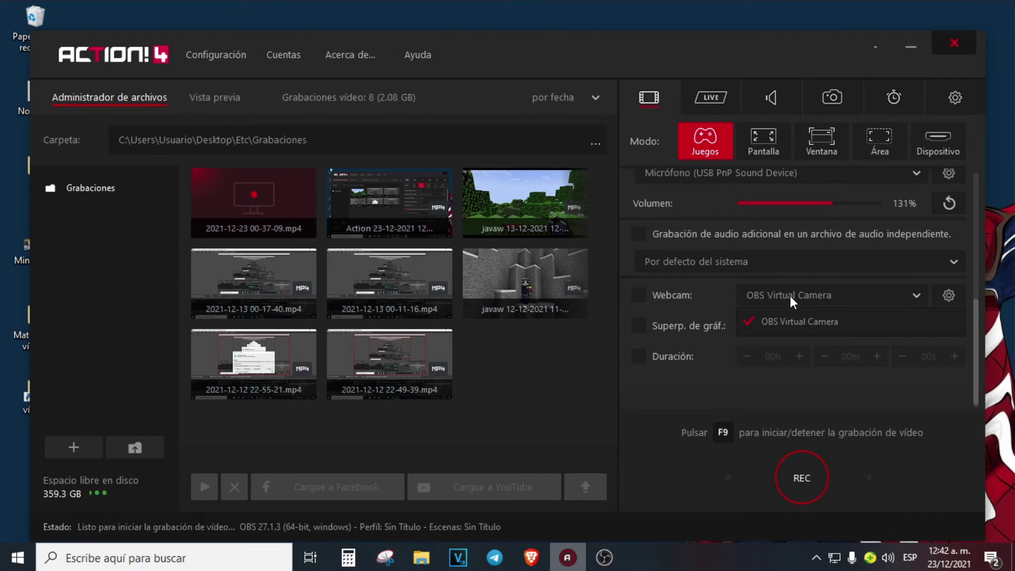
pyautogui.scroll(1, 791, 298)
pyautogui.click(759, 286)
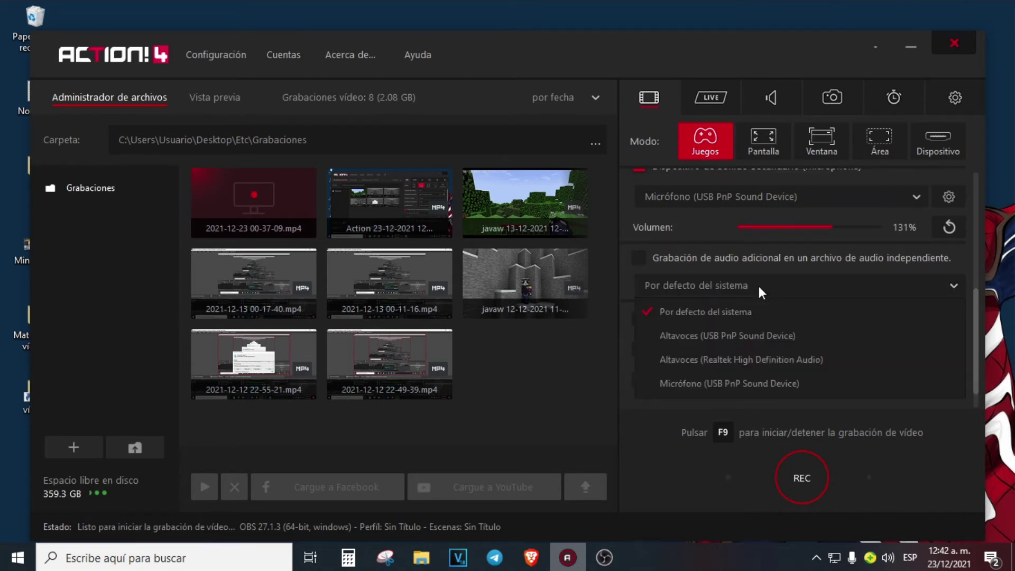
pyautogui.click(759, 287)
pyautogui.scroll(2, 783, 297)
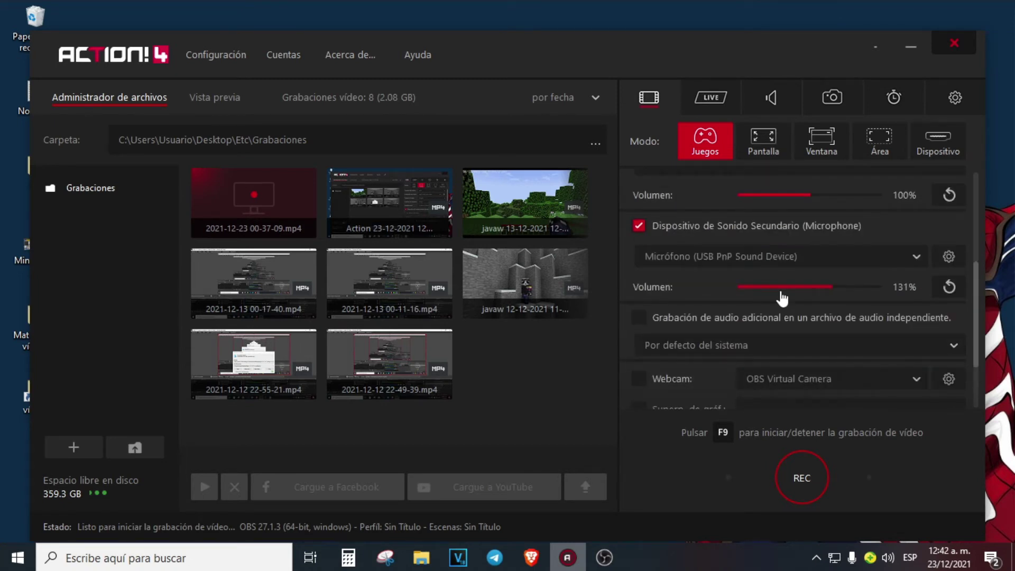
# Switch the recording mode to Pantalla and return to the start of its video settings.
pyautogui.click(765, 152)
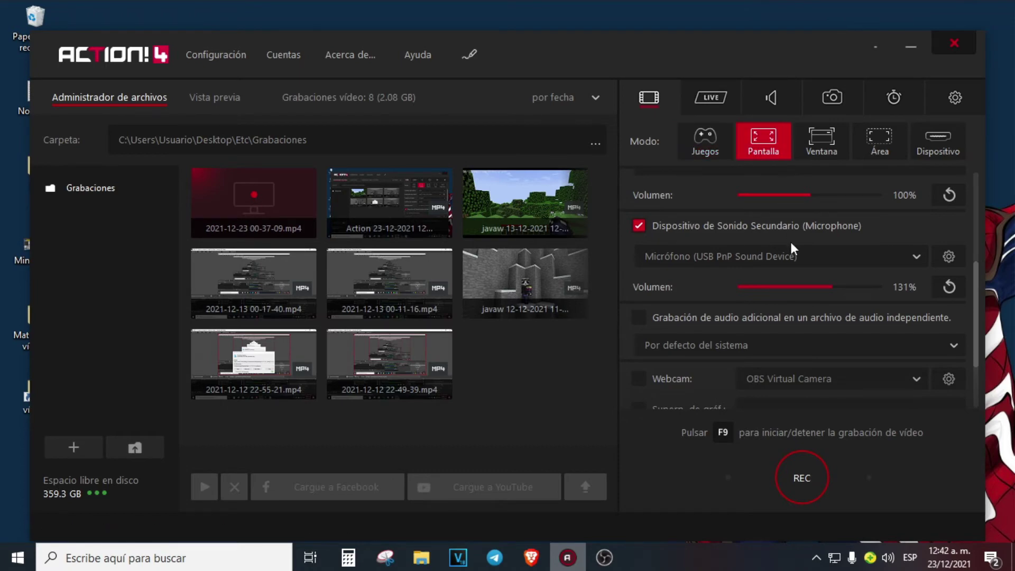
pyautogui.scroll(6, 790, 239)
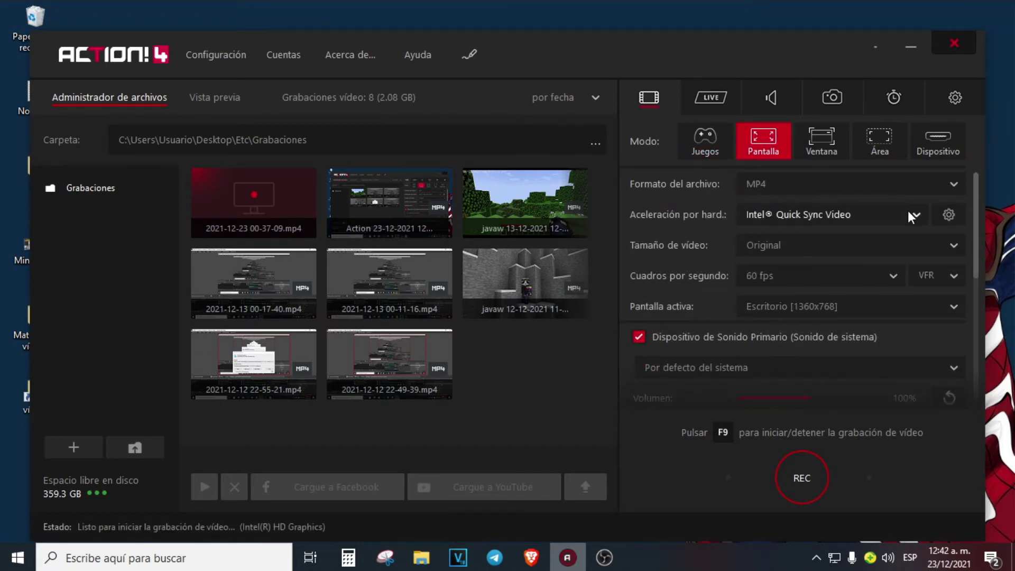
# Compare the video recording settings of the Juegos mode with those of the Pantalla mode, ending in Pantalla.
pyautogui.scroll(-4, 979, 243)
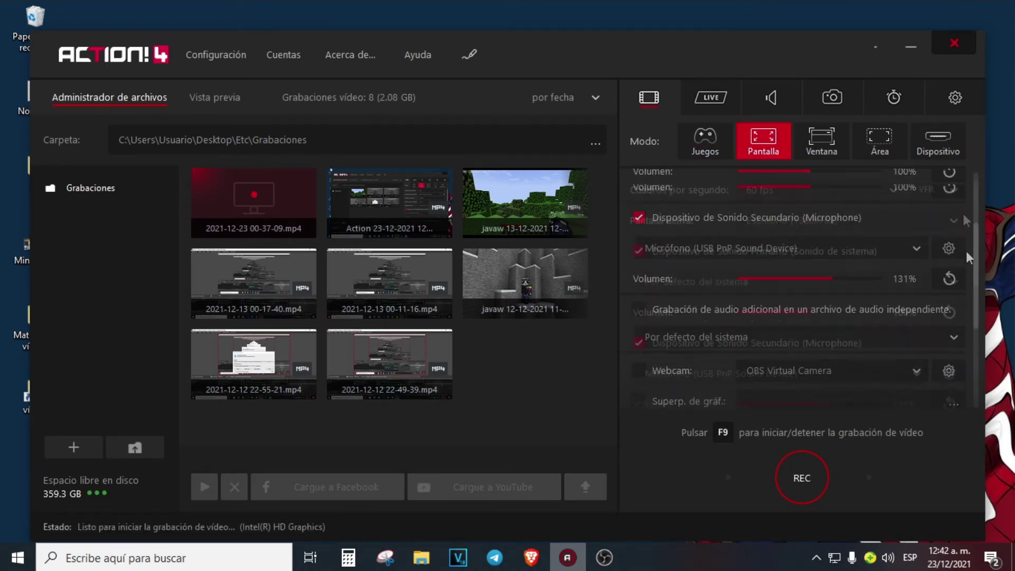
pyautogui.scroll(4, 966, 251)
pyautogui.click(725, 135)
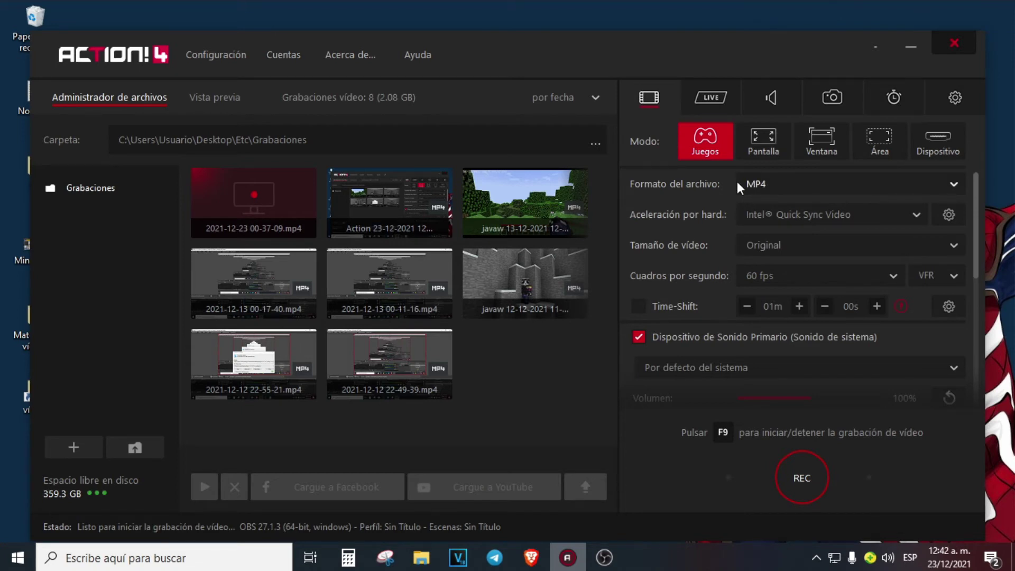
pyautogui.click(760, 143)
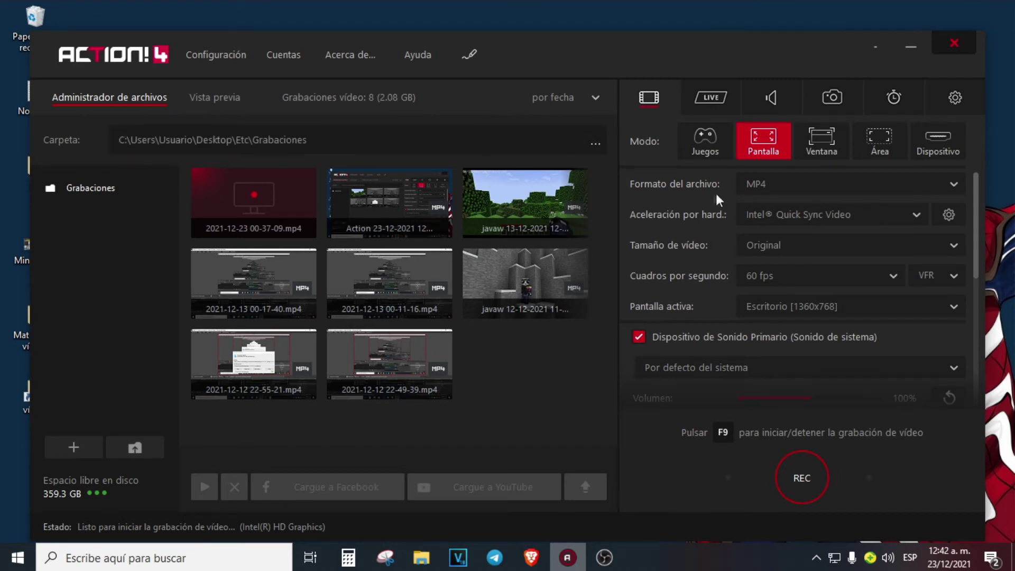
pyautogui.scroll(-2, 801, 218)
pyautogui.scroll(2, 817, 256)
pyautogui.scroll(-2, 817, 267)
pyautogui.scroll(1, 817, 268)
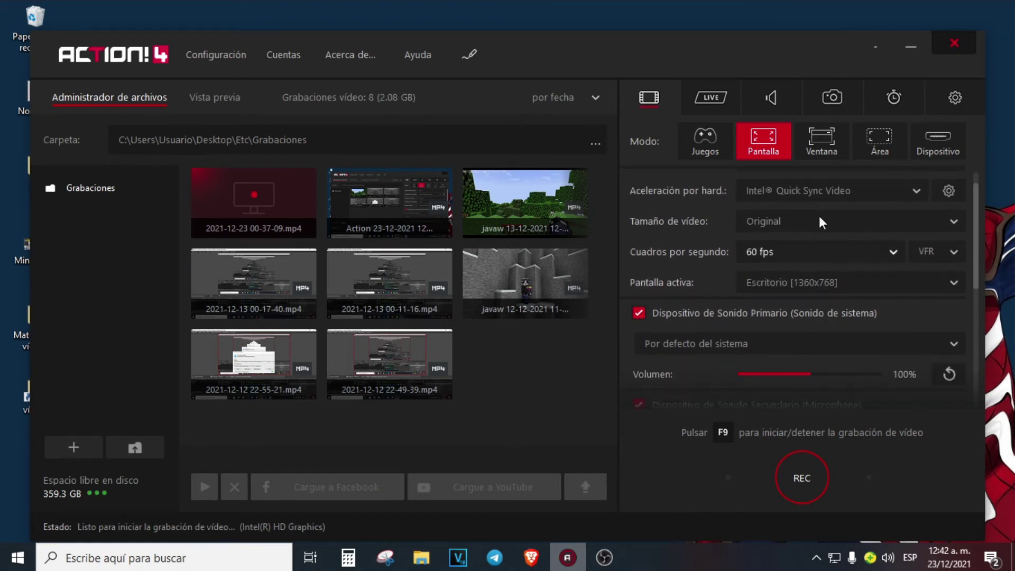
# Examine the settings of the Ventana recording mode, including its application selection, and return to Pantalla mode.
pyautogui.click(830, 129)
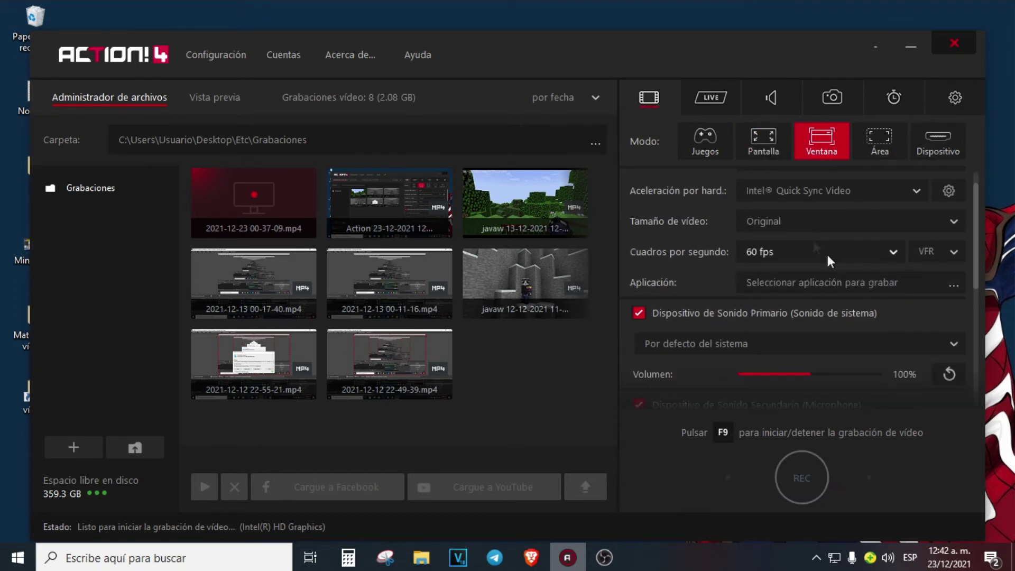
pyautogui.scroll(-1, 830, 347)
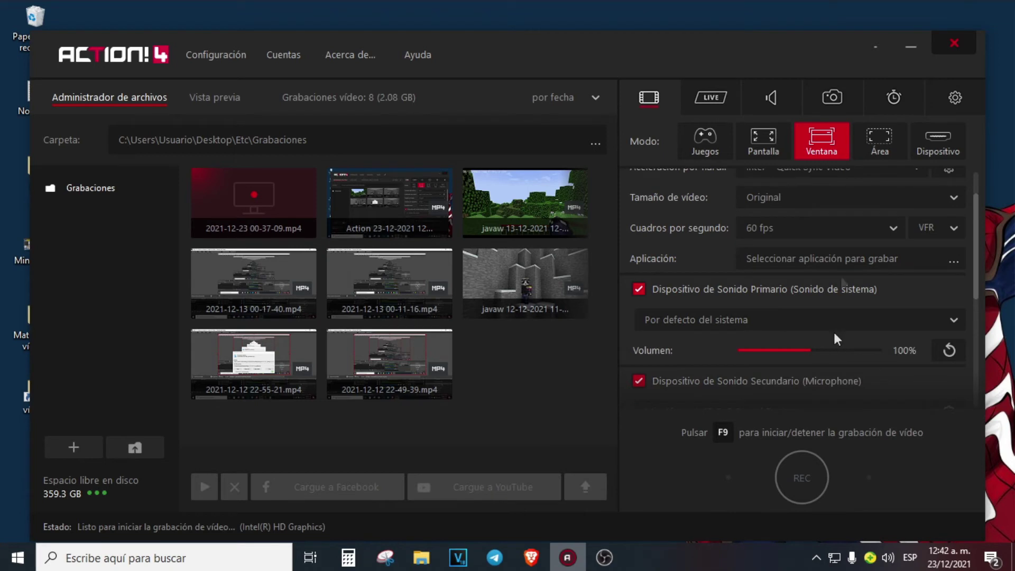
pyautogui.scroll(2, 834, 329)
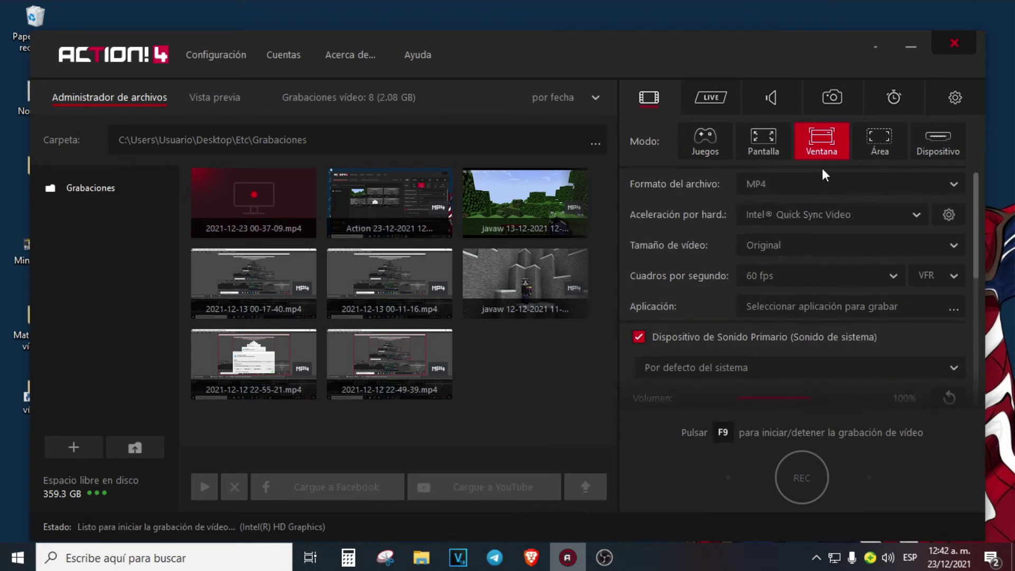
pyautogui.click(786, 147)
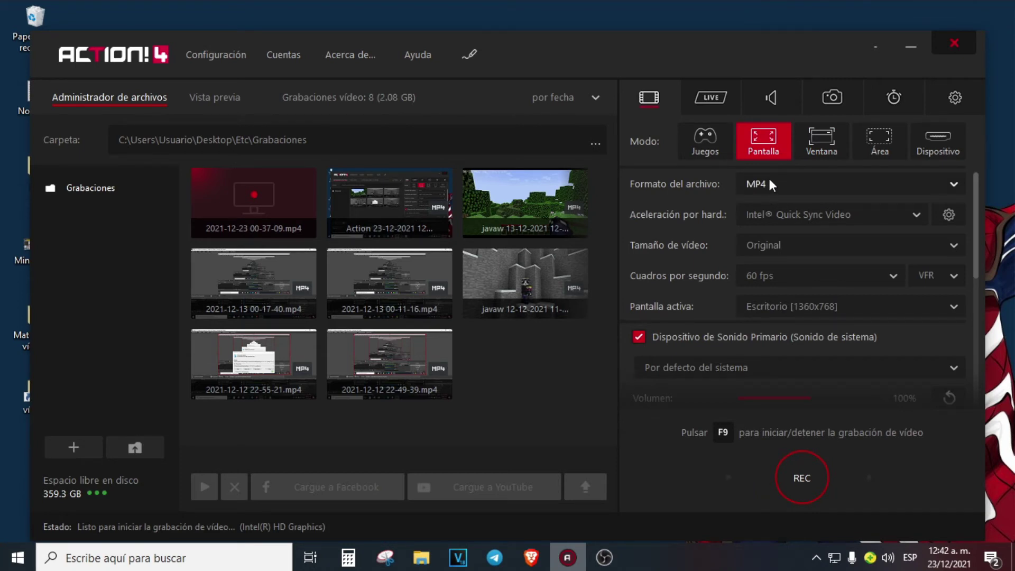
# Review the active screen choices and the primary and secondary sound device settings for Pantalla mode.
pyautogui.scroll(-1, 813, 286)
pyautogui.click(812, 289)
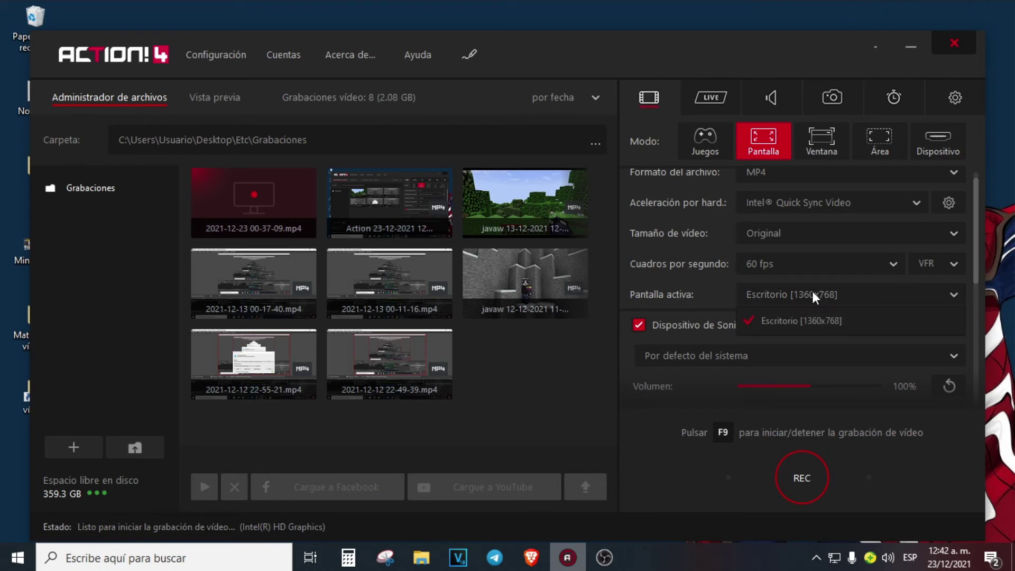
pyautogui.click(810, 311)
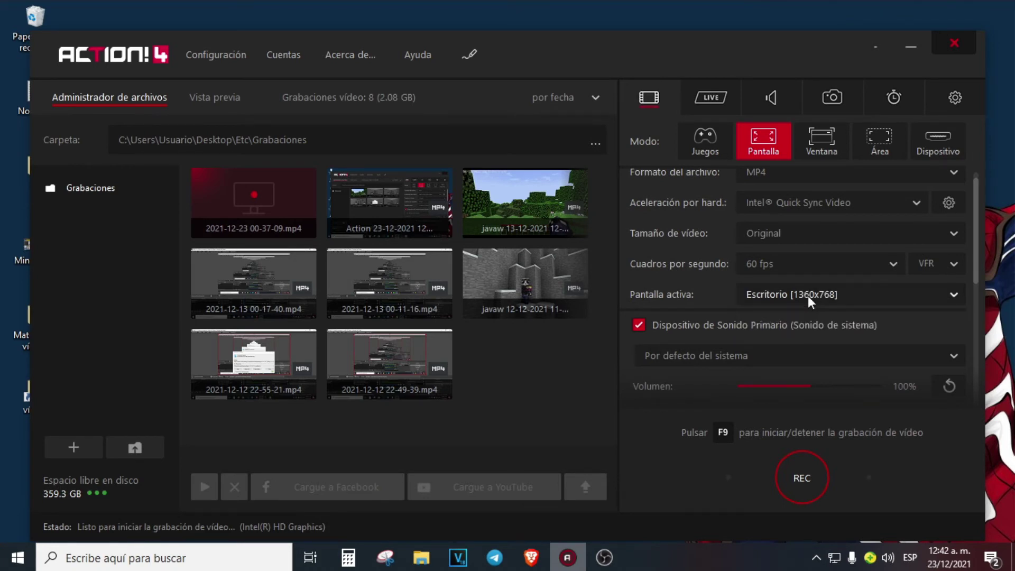
pyautogui.scroll(-1, 808, 296)
pyautogui.scroll(1, 807, 296)
pyautogui.scroll(-2, 808, 296)
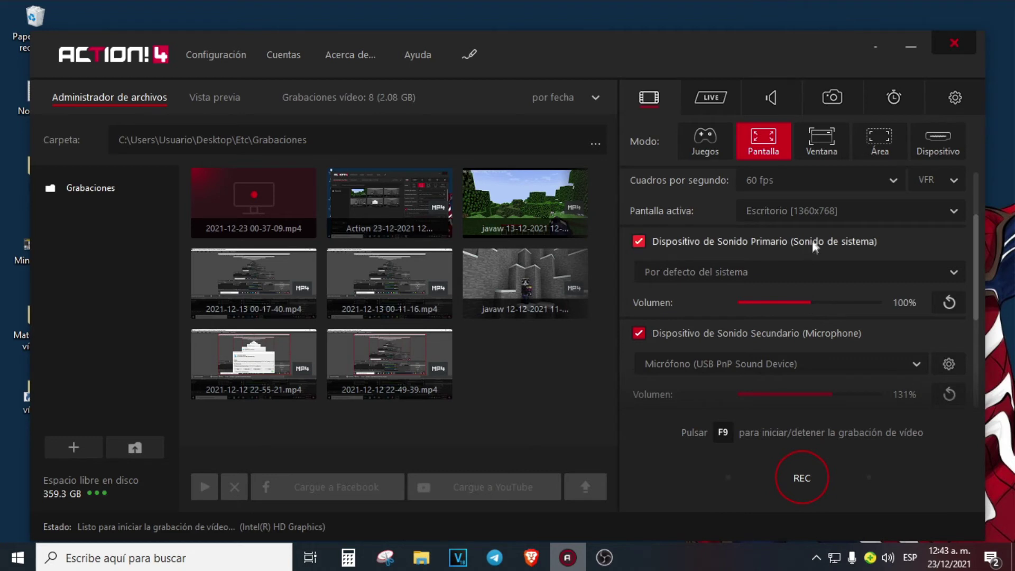
pyautogui.scroll(1, 813, 238)
pyautogui.scroll(3, 780, 239)
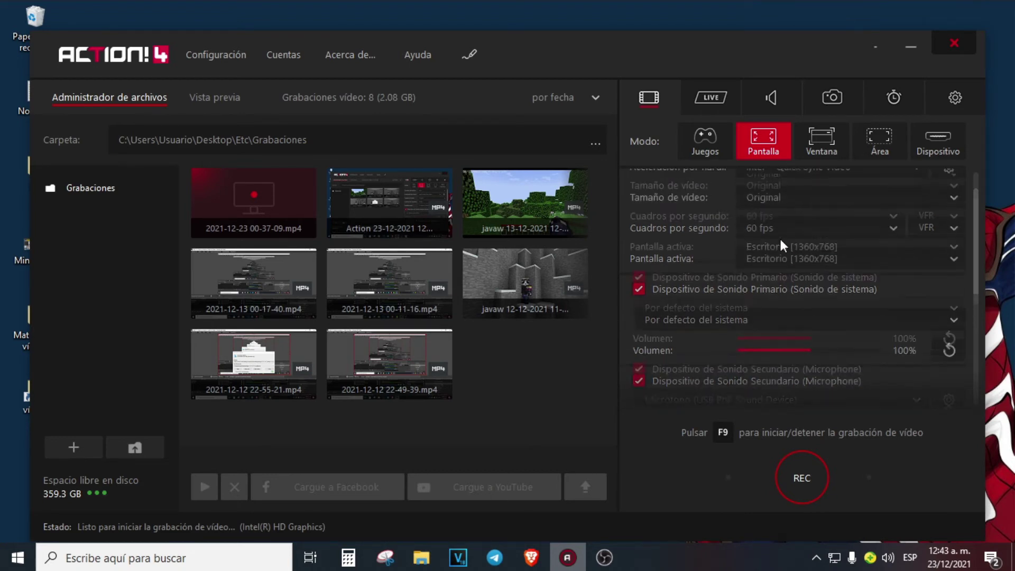
# Try to delete the 640x360 size preset in the Área recording mode and close the area selection.
pyautogui.click(846, 145)
pyautogui.click(864, 144)
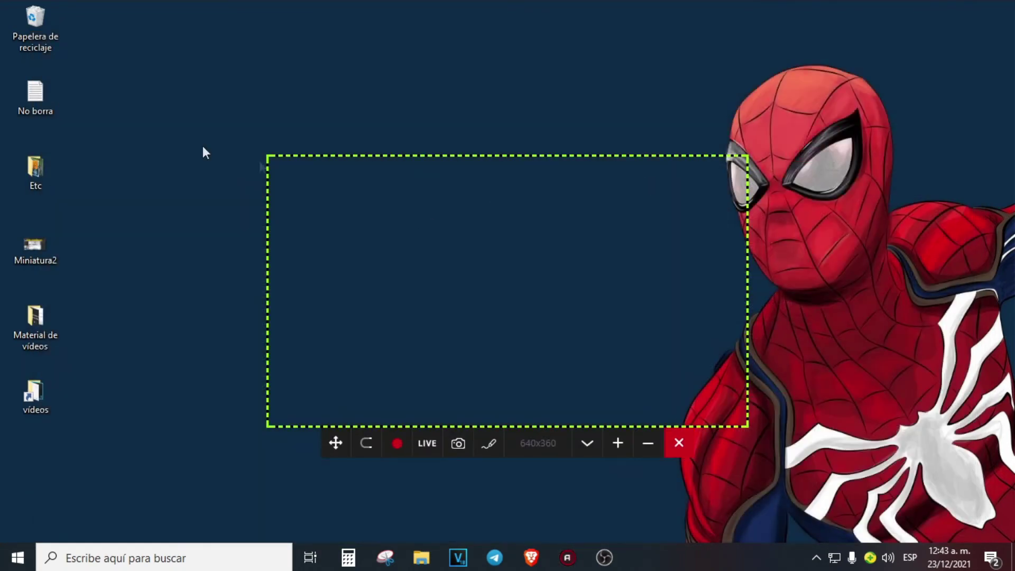
pyautogui.click(647, 444)
pyautogui.click(645, 347)
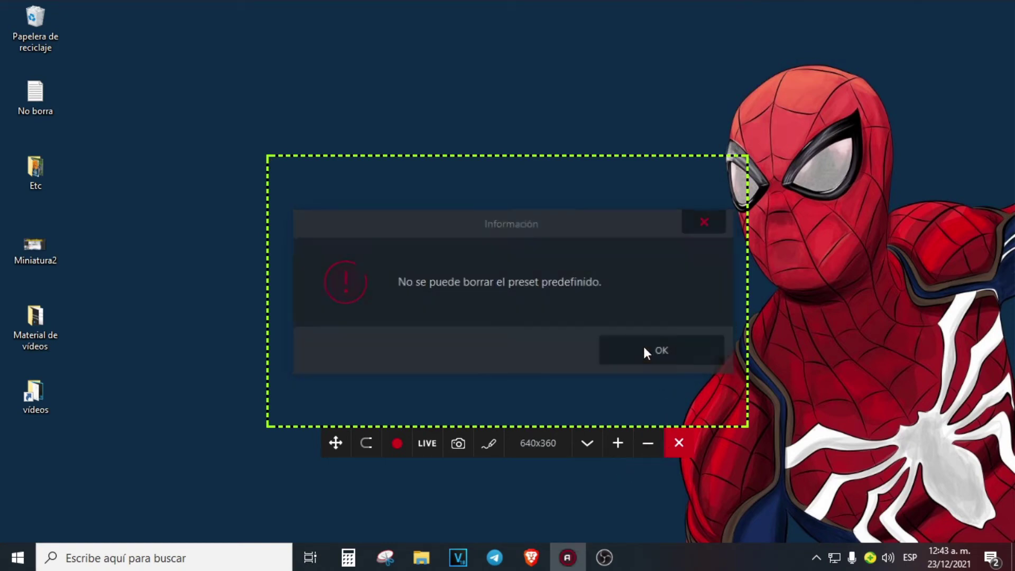
pyautogui.click(677, 447)
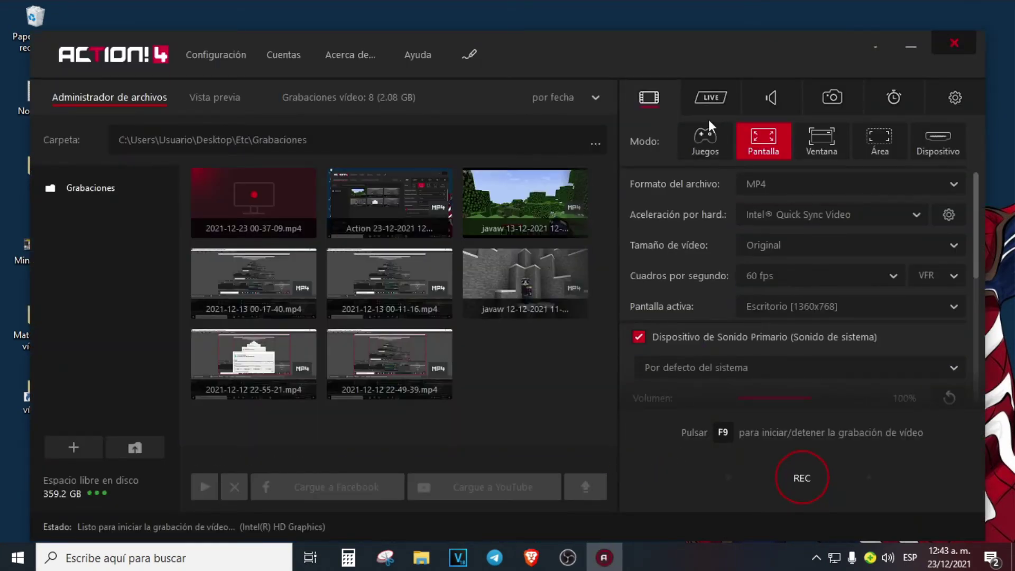
# Review the live streaming options, set the streaming bitrate to 2.503 Mbps, and return to the video recording settings.
pyautogui.click(769, 93)
pyautogui.click(731, 95)
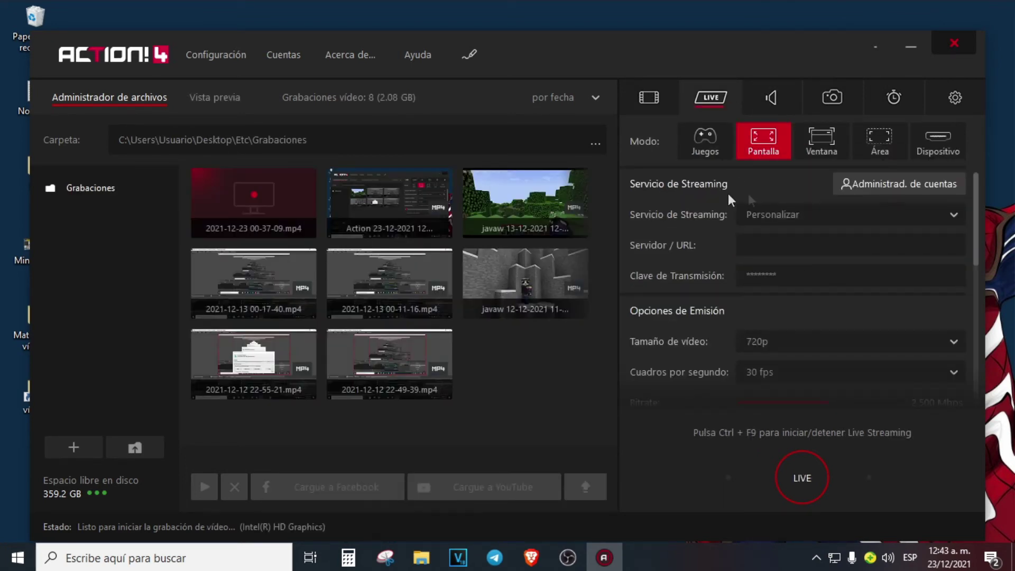
pyautogui.scroll(-3, 811, 211)
pyautogui.moveTo(813, 294); pyautogui.dragTo(822, 295)
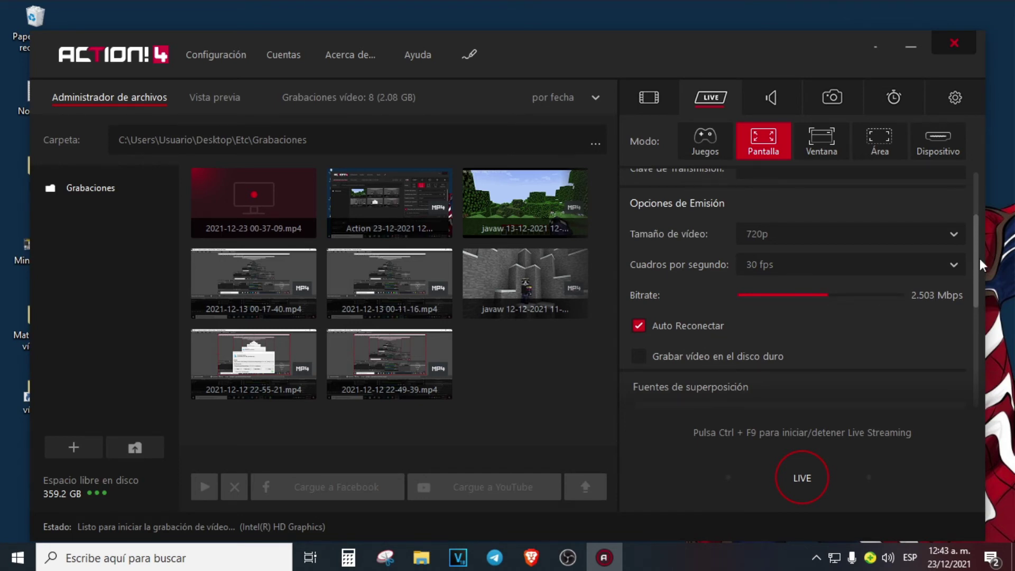
pyautogui.scroll(3, 980, 258)
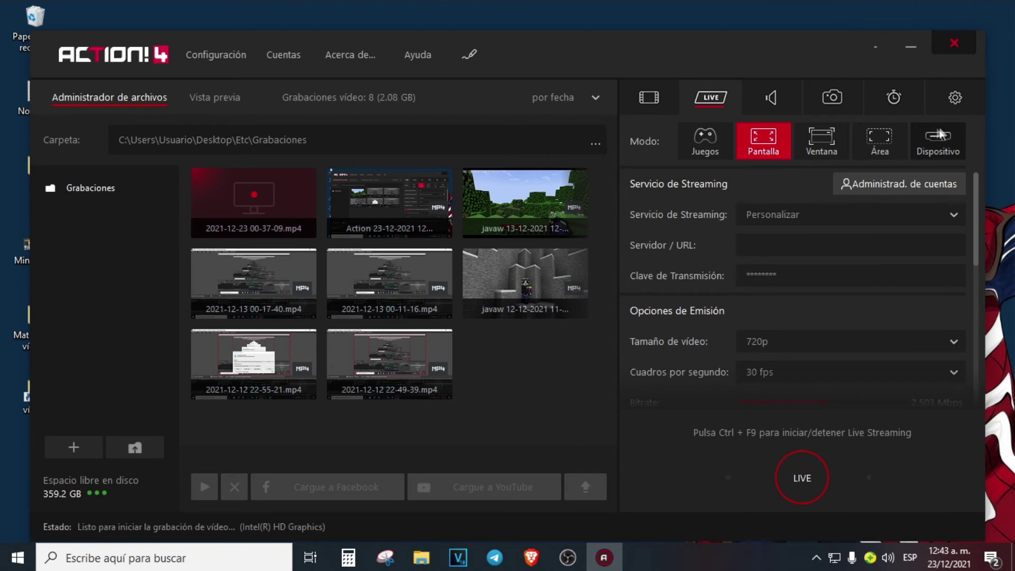
pyautogui.click(663, 95)
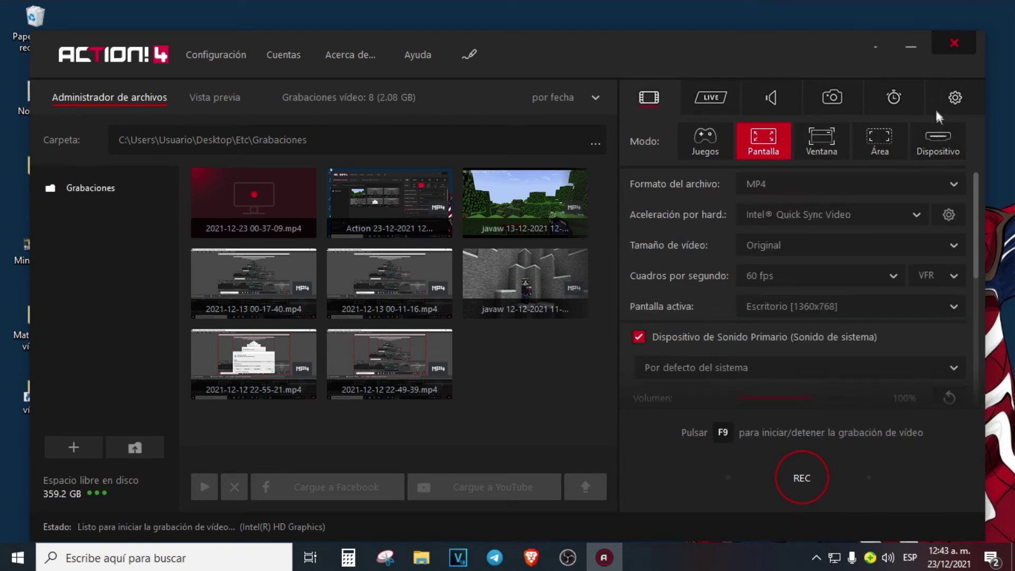
# Examine the program's general settings, including the option to hide Action! before desktop recording starts.
pyautogui.click(952, 104)
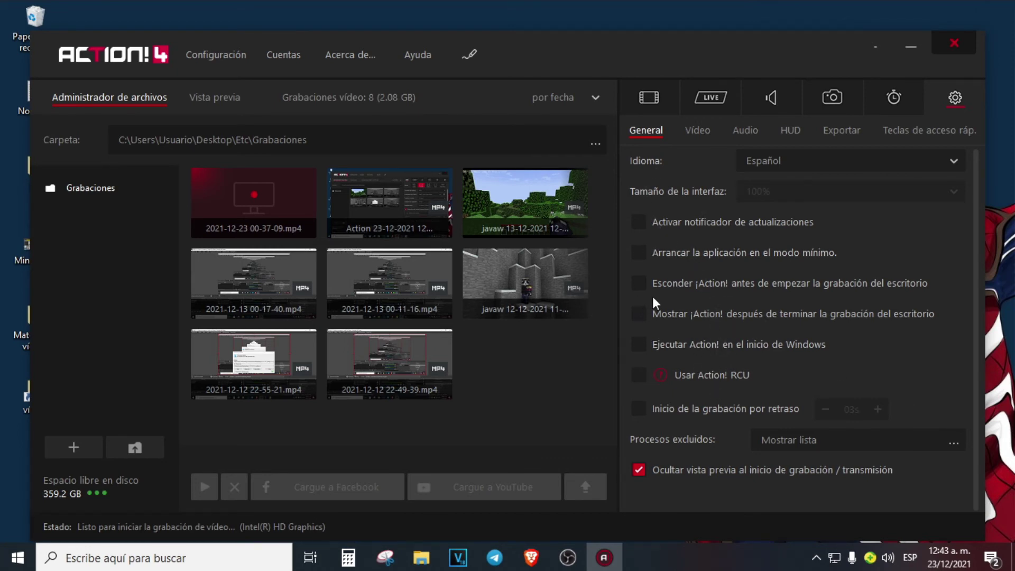
pyautogui.click(671, 289)
pyautogui.click(692, 295)
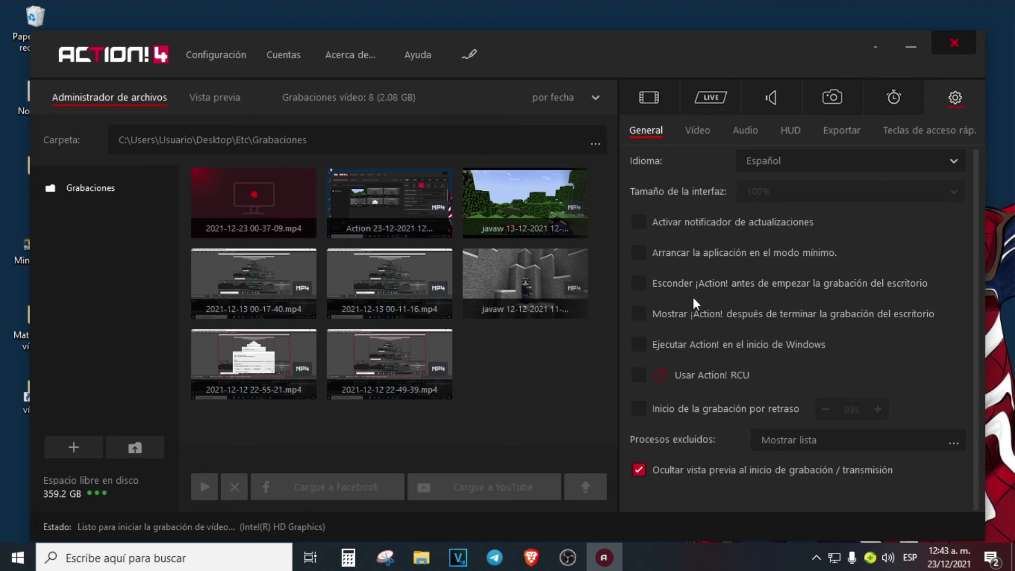
# Review the available video quality levels and input range options in the advanced video settings, keeping Normal and 0-255 (Full).
pyautogui.click(694, 132)
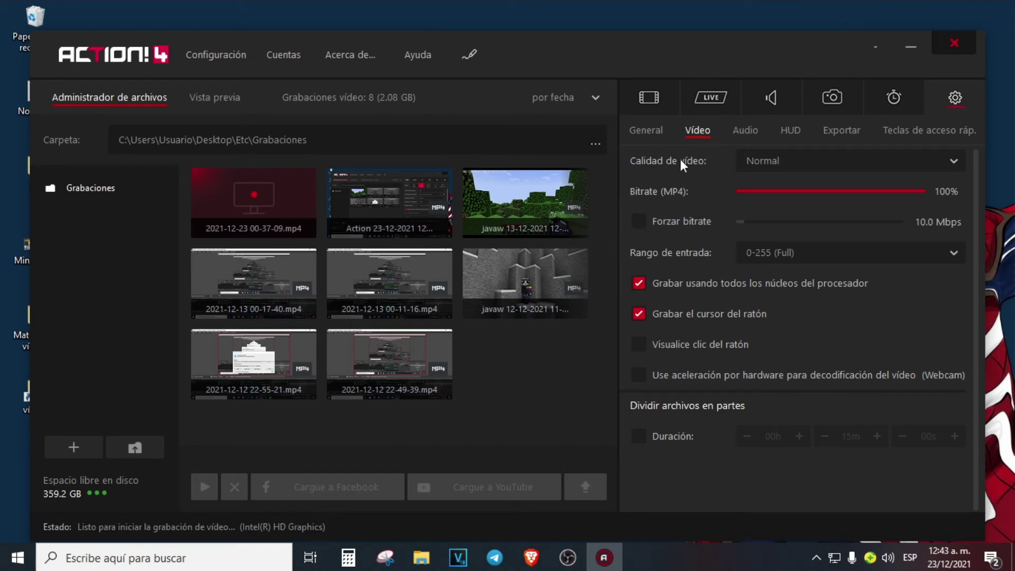
pyautogui.click(750, 162)
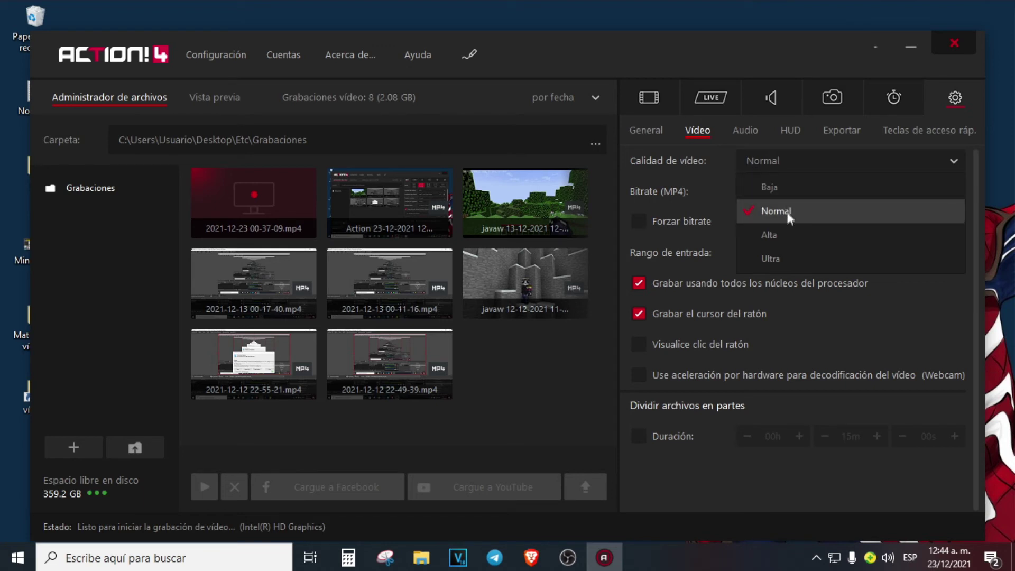
pyautogui.click(777, 165)
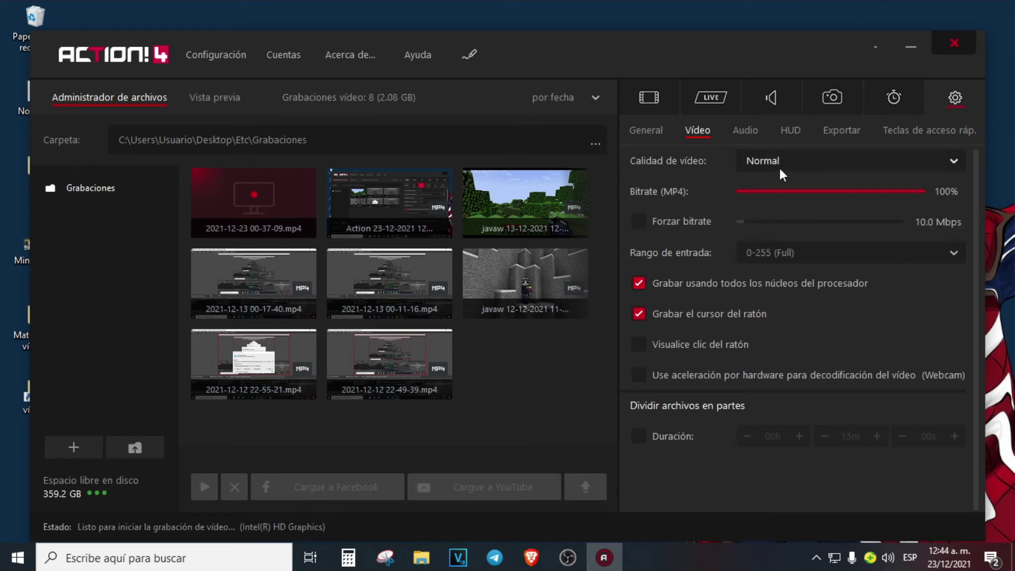
pyautogui.click(781, 168)
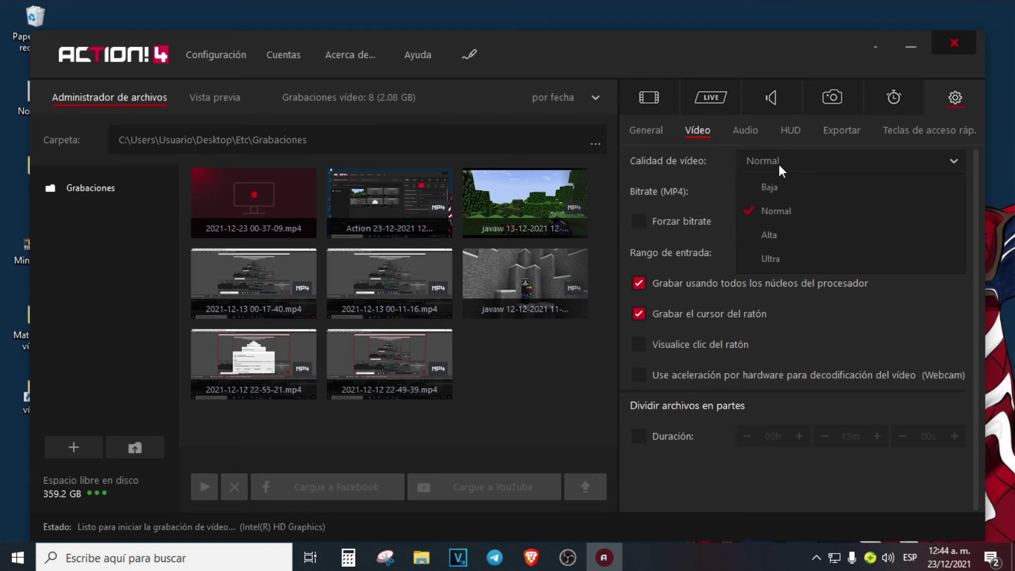
pyautogui.click(772, 160)
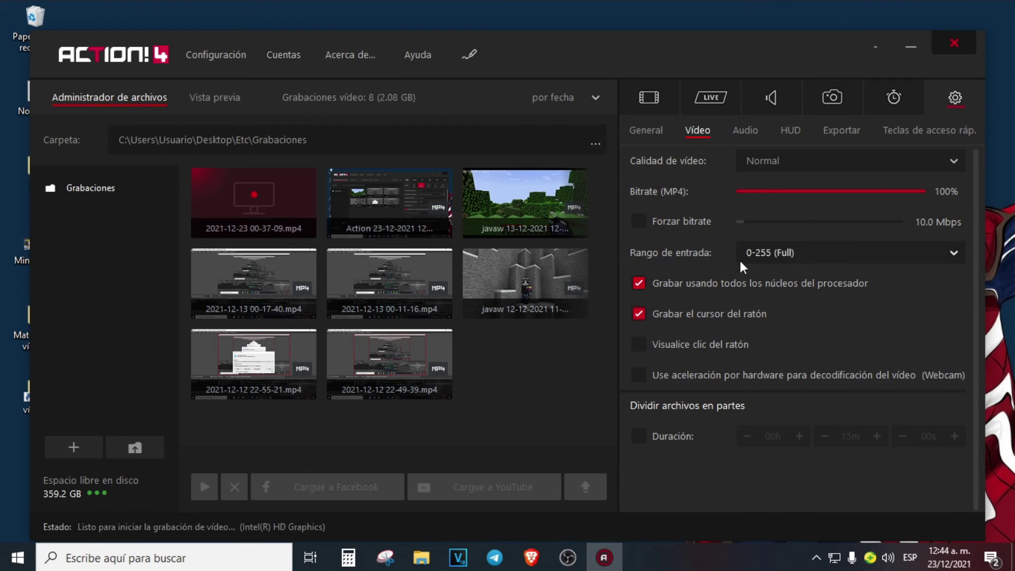
pyautogui.click(758, 255)
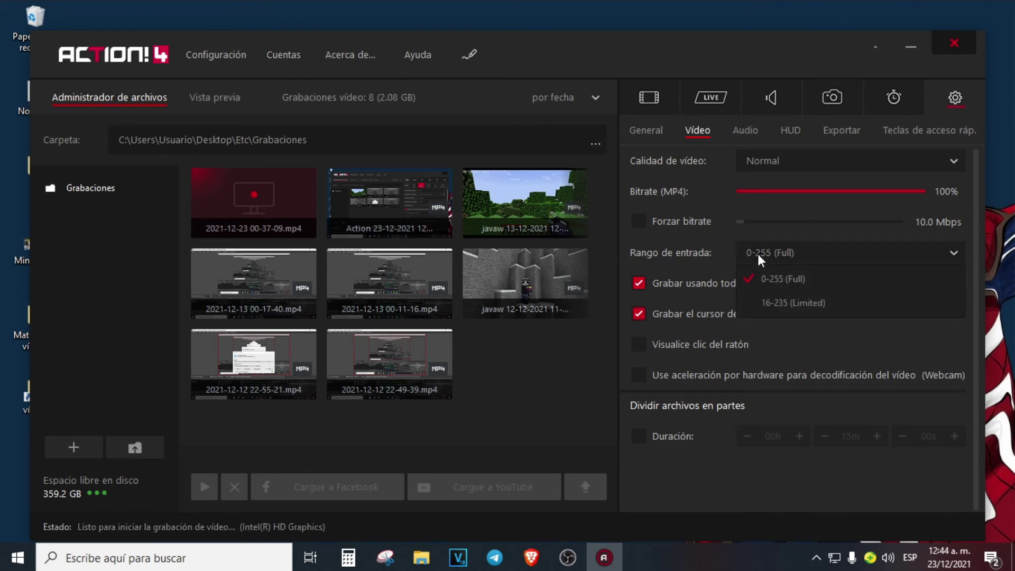
pyautogui.click(759, 255)
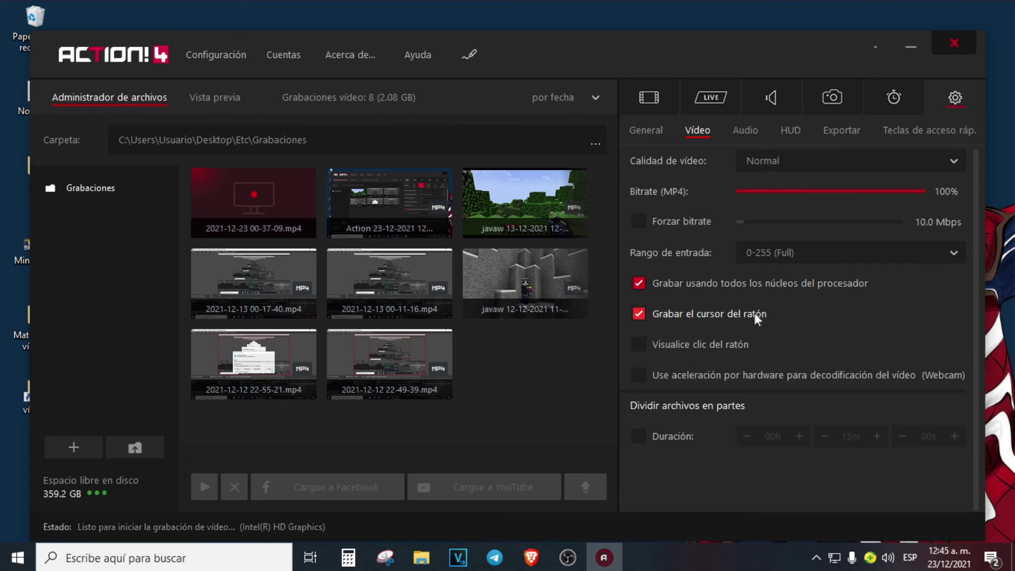
# Review the audio, HUD and export settings, including the hardware acceleration choices for export.
pyautogui.click(741, 133)
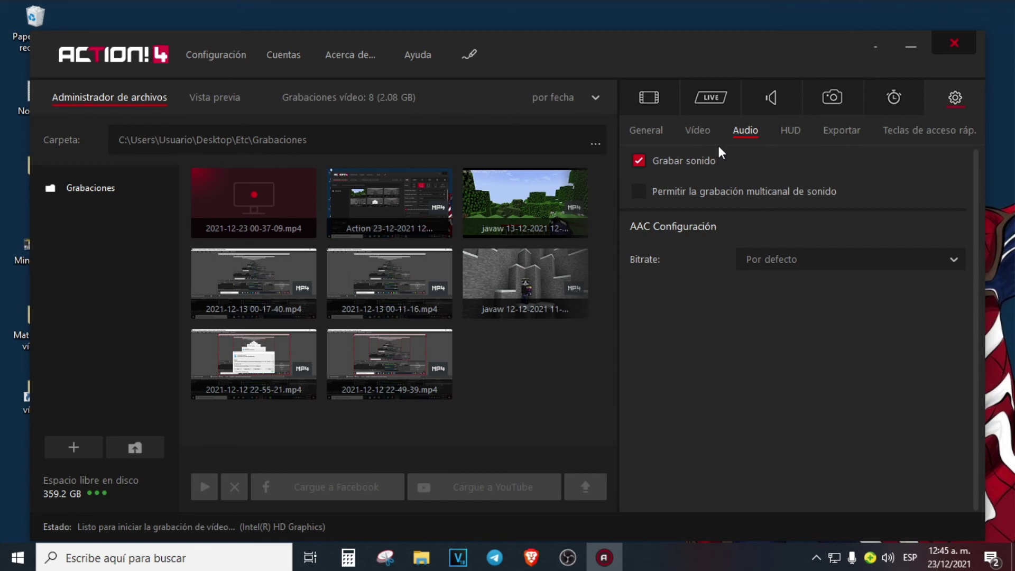
pyautogui.click(791, 131)
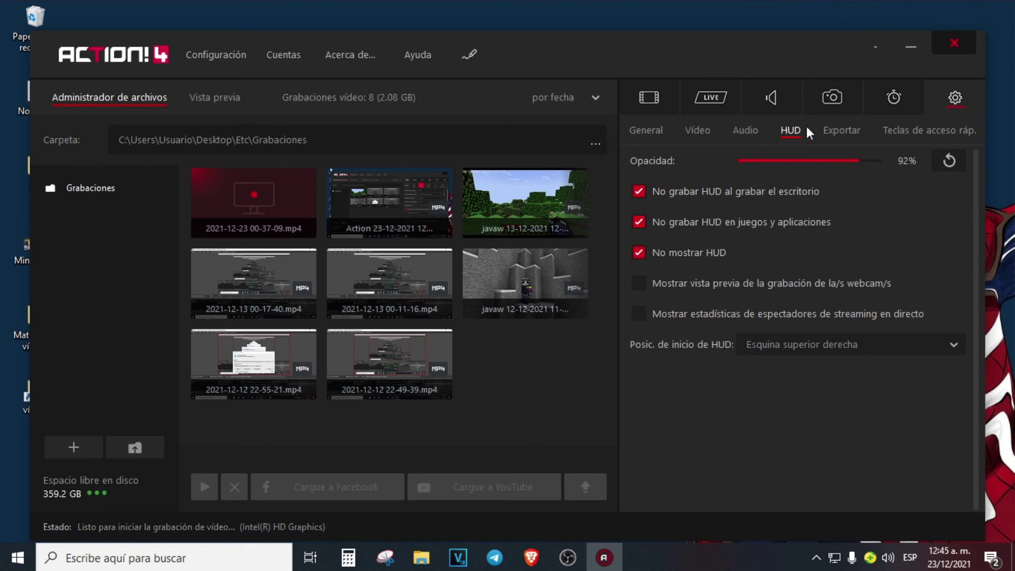
pyautogui.click(841, 136)
pyautogui.click(773, 192)
pyautogui.click(772, 189)
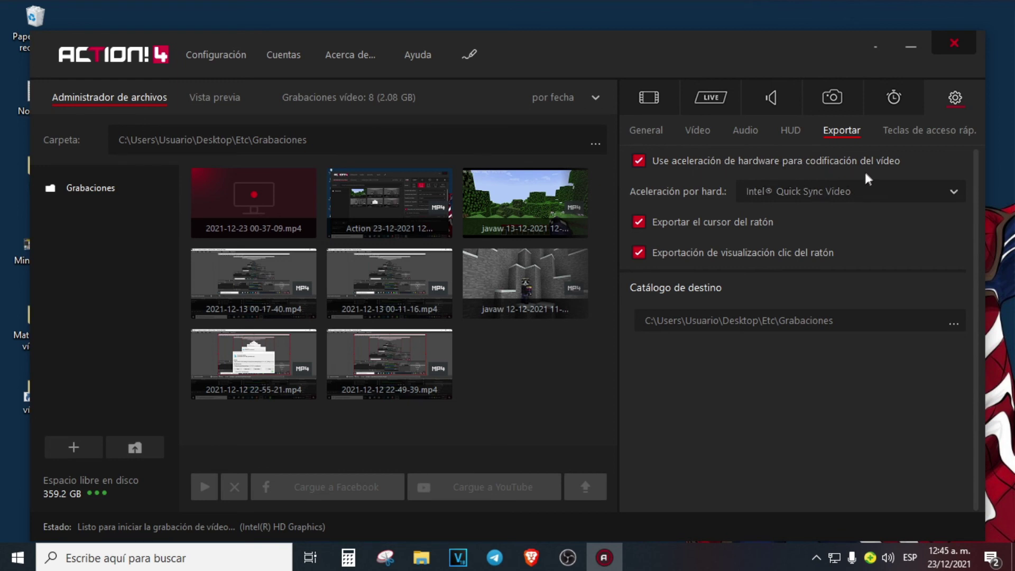
# Compare the hardware acceleration choices for video recording with those offered for export.
pyautogui.click(649, 98)
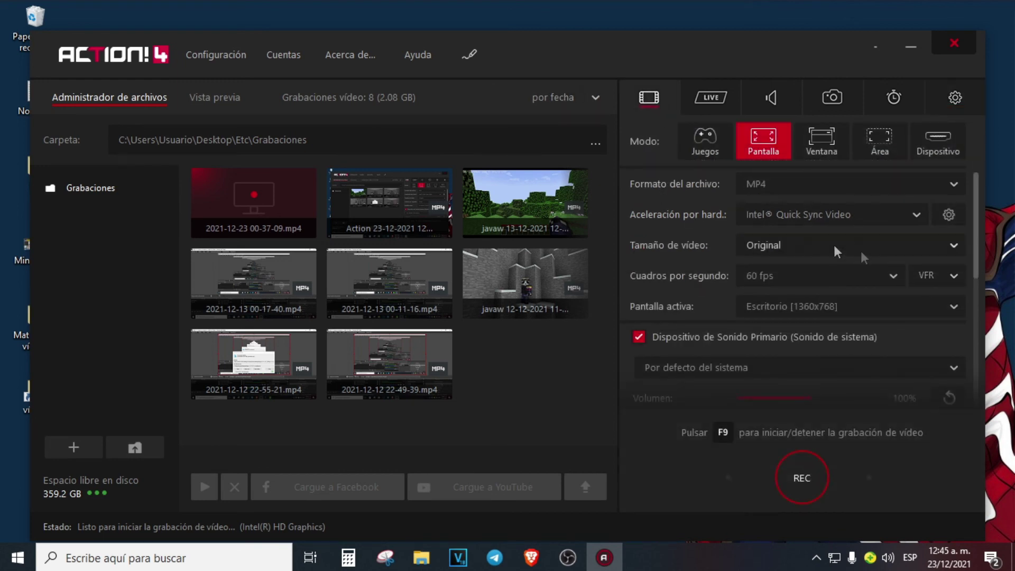
pyautogui.click(799, 213)
pyautogui.click(799, 212)
pyautogui.click(955, 97)
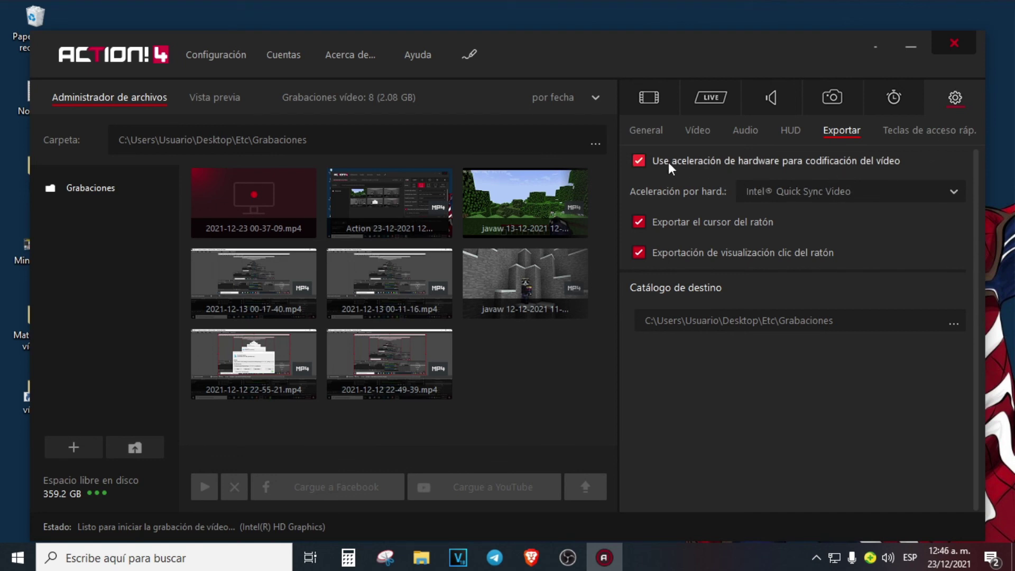
pyautogui.click(761, 191)
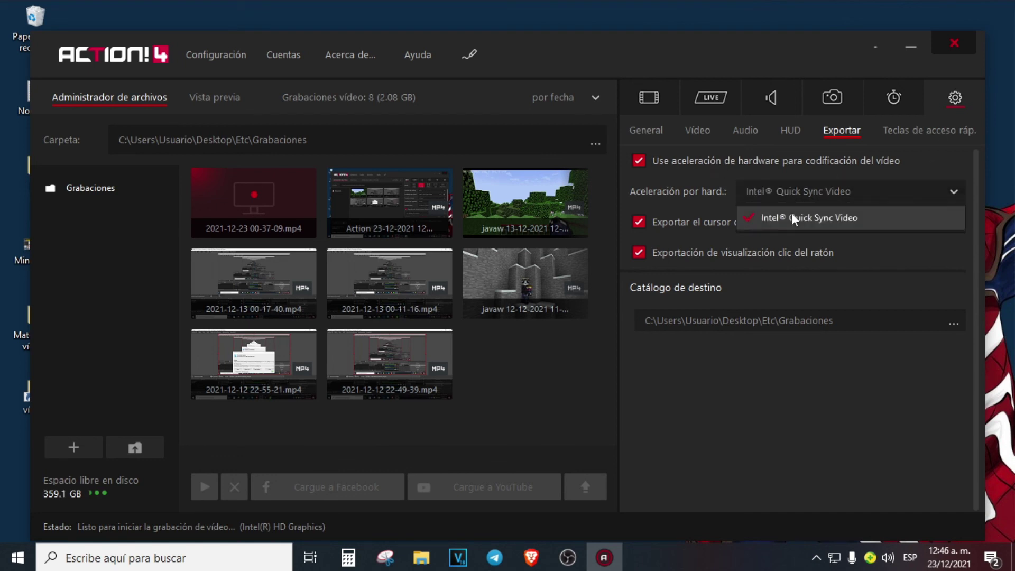
pyautogui.click(803, 191)
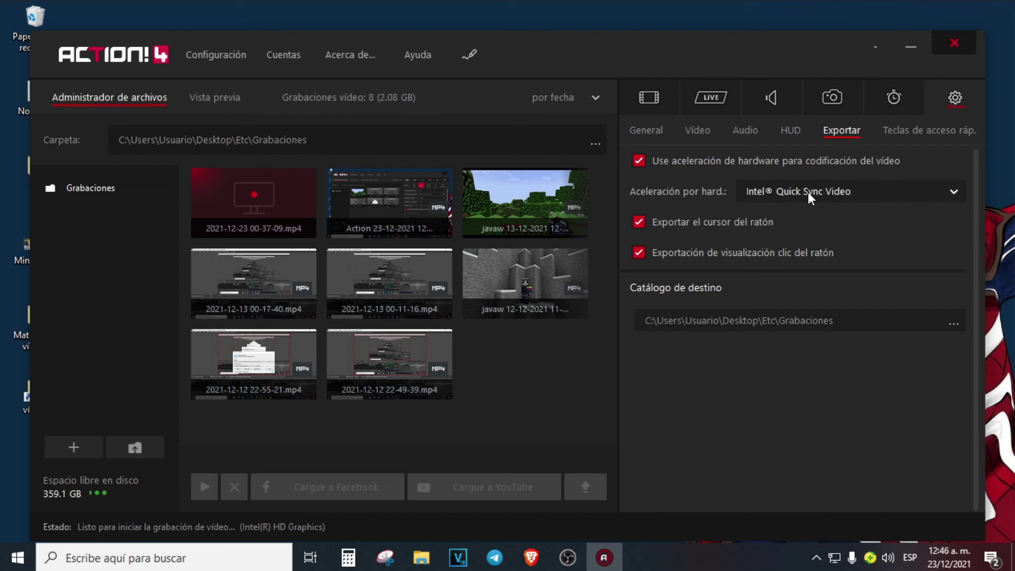
# Review the full list of hotkey assignments for recording, screenshots, HUD, microphone, favourites, webcam and streaming.
pyautogui.click(894, 138)
pyautogui.scroll(-3, 860, 275)
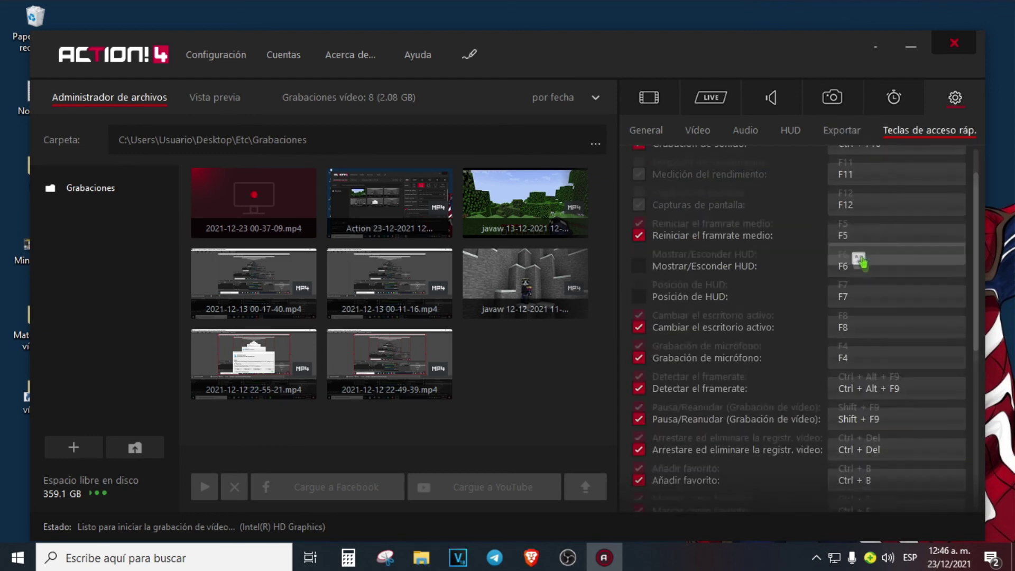
pyautogui.scroll(-5, 860, 284)
pyautogui.scroll(4, 860, 283)
pyautogui.scroll(6, 861, 278)
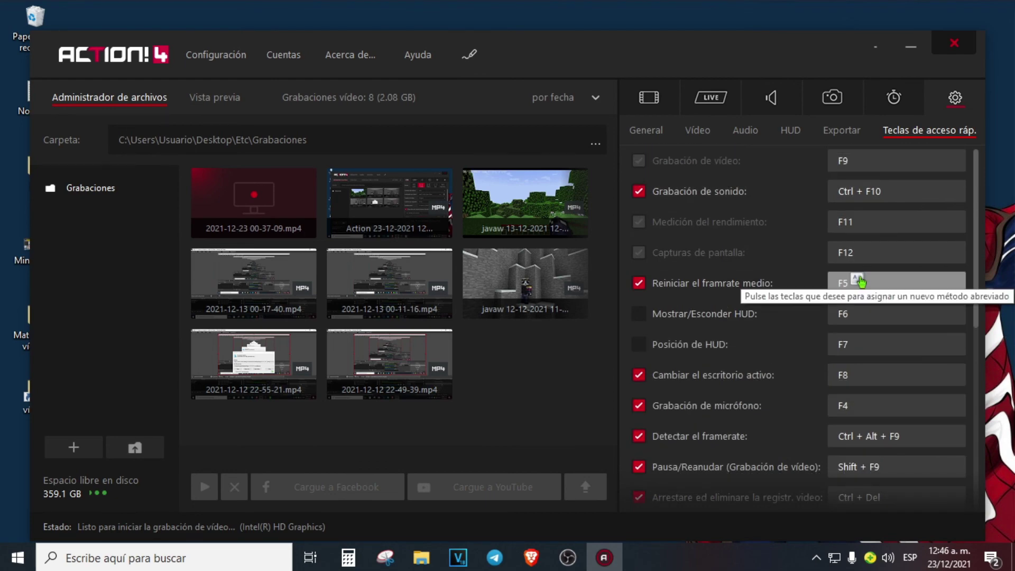
pyautogui.scroll(-6, 862, 279)
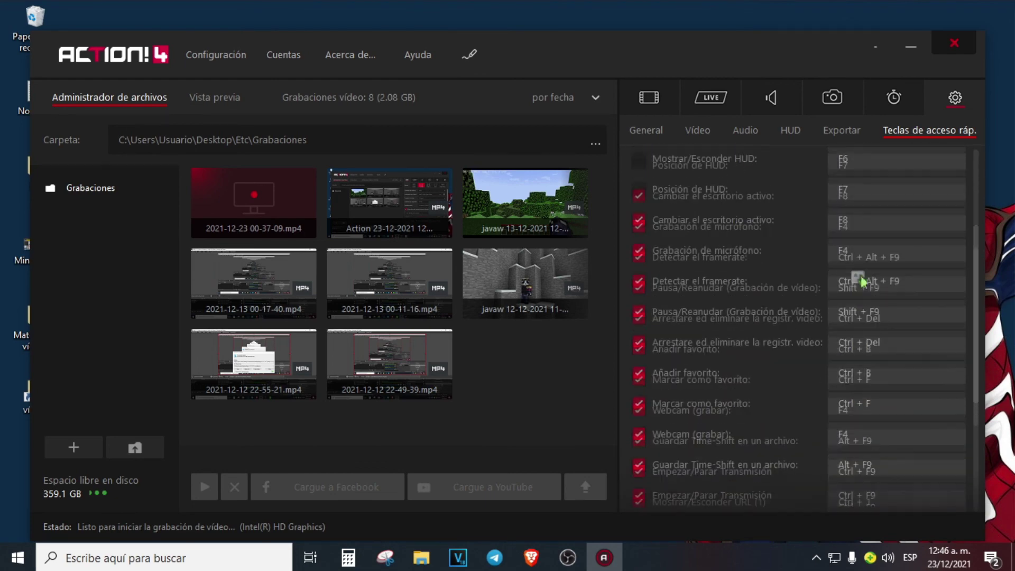
# Return to the video recording settings in screen mode and close the Action! window.
pyautogui.click(671, 98)
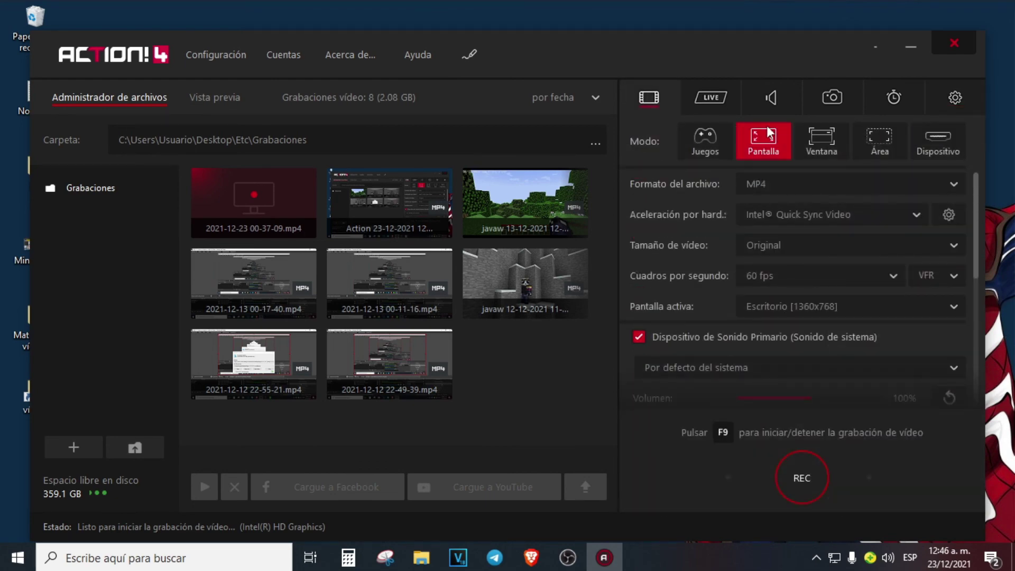
pyautogui.click(949, 43)
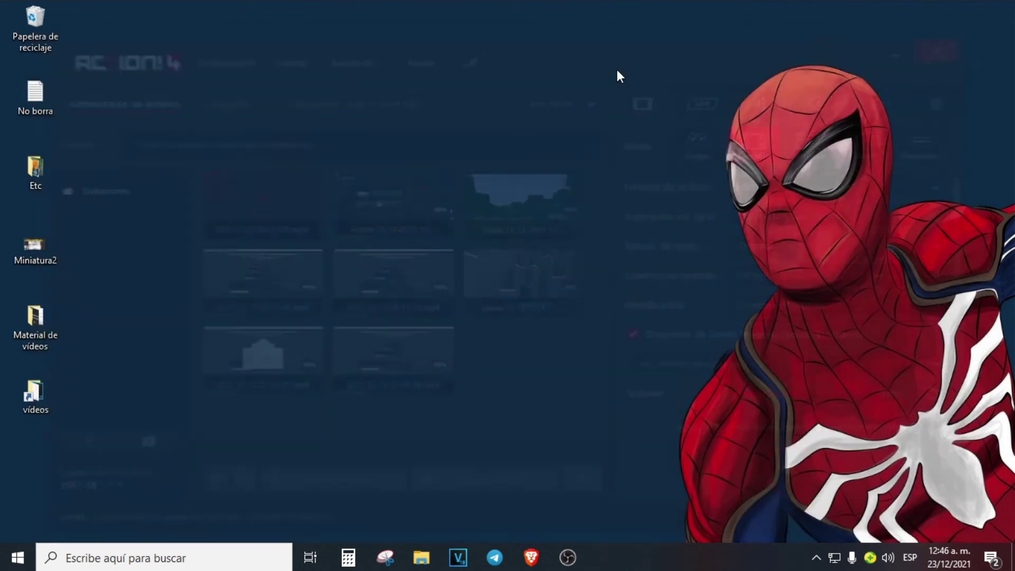
pyautogui.rightClick(403, 90)
pyautogui.click(437, 134)
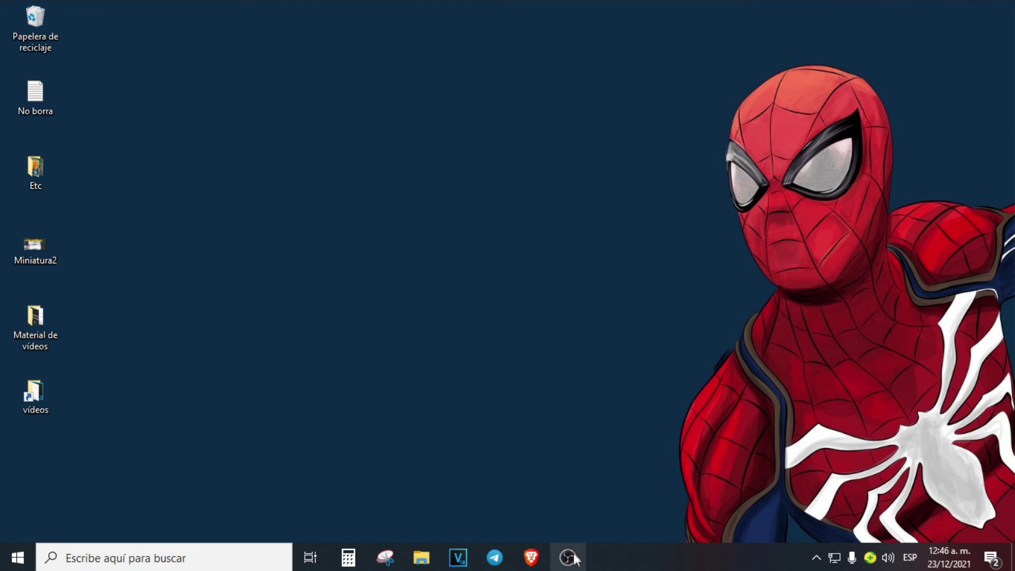
pyautogui.rightClick(621, 79)
pyautogui.click(665, 127)
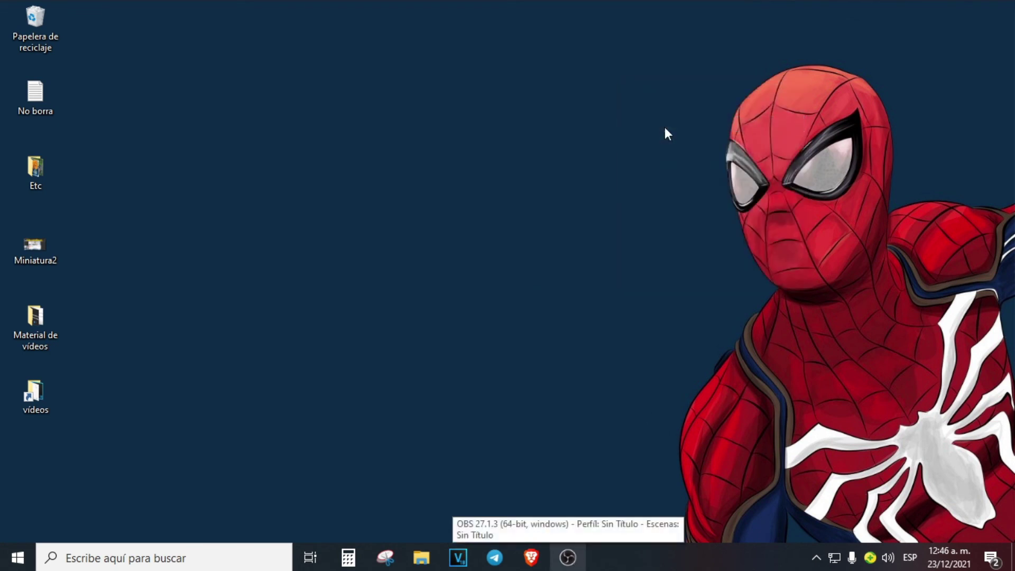